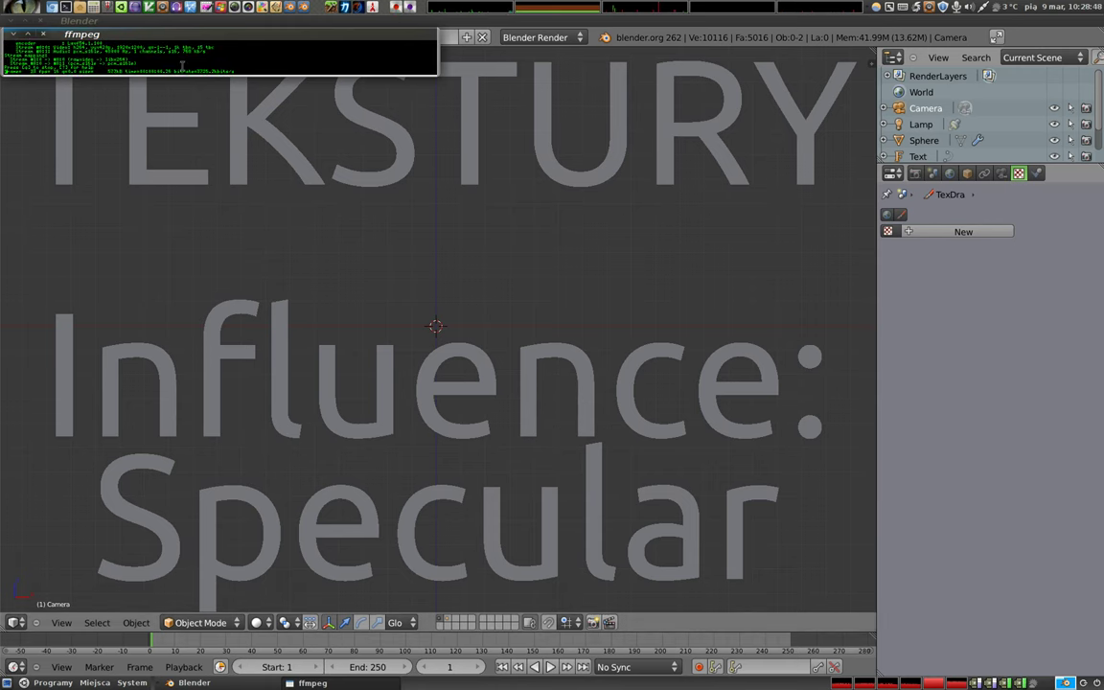
# Minimize the ffmpeg terminal and select the 'Influence: Specular' text object.
pyautogui.click(15, 36)
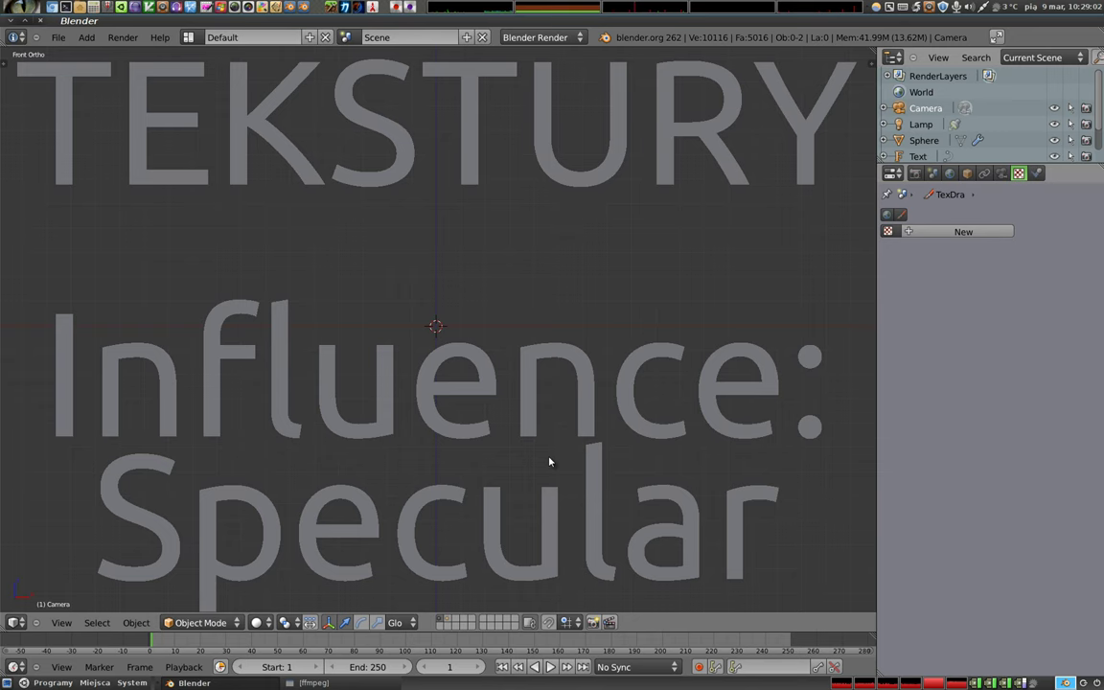
pyautogui.rightClick(391, 367)
# Delete the 'Influence: Specular' and 'TEKSTURY' text objects.
pyautogui.press('x')
pyautogui.click(388, 369)
pyautogui.rightClick(375, 177)
pyautogui.press('x')
pyautogui.click(366, 182)
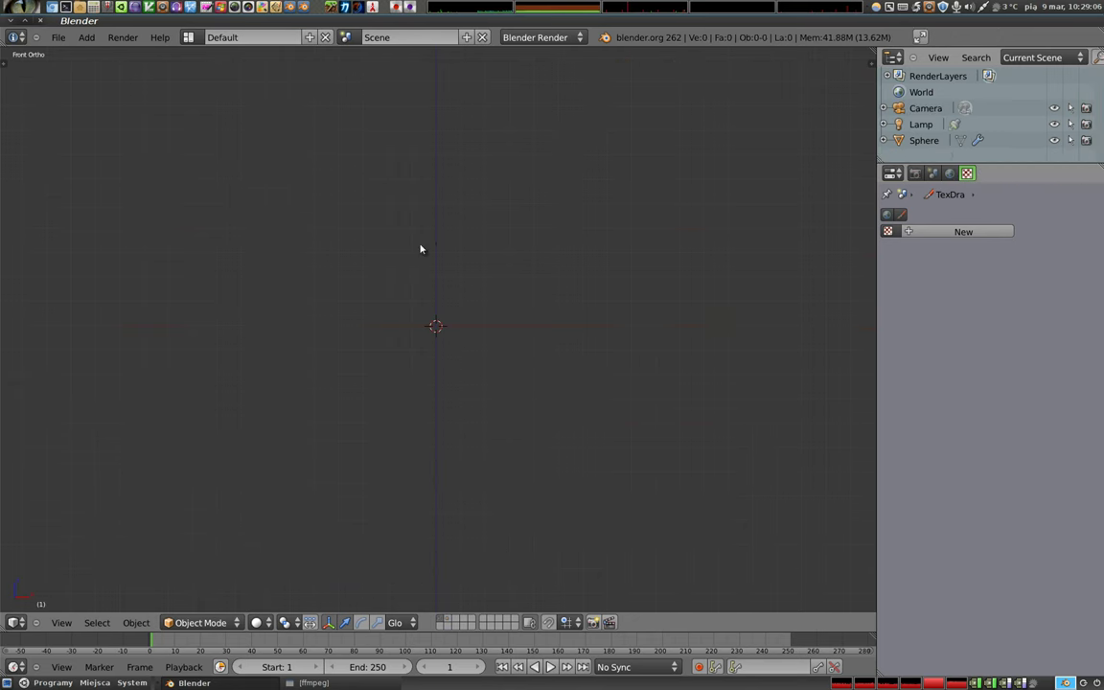
# Show layer 1 through the camera, select the egg sphere and render it with F12.
pyautogui.press('1')
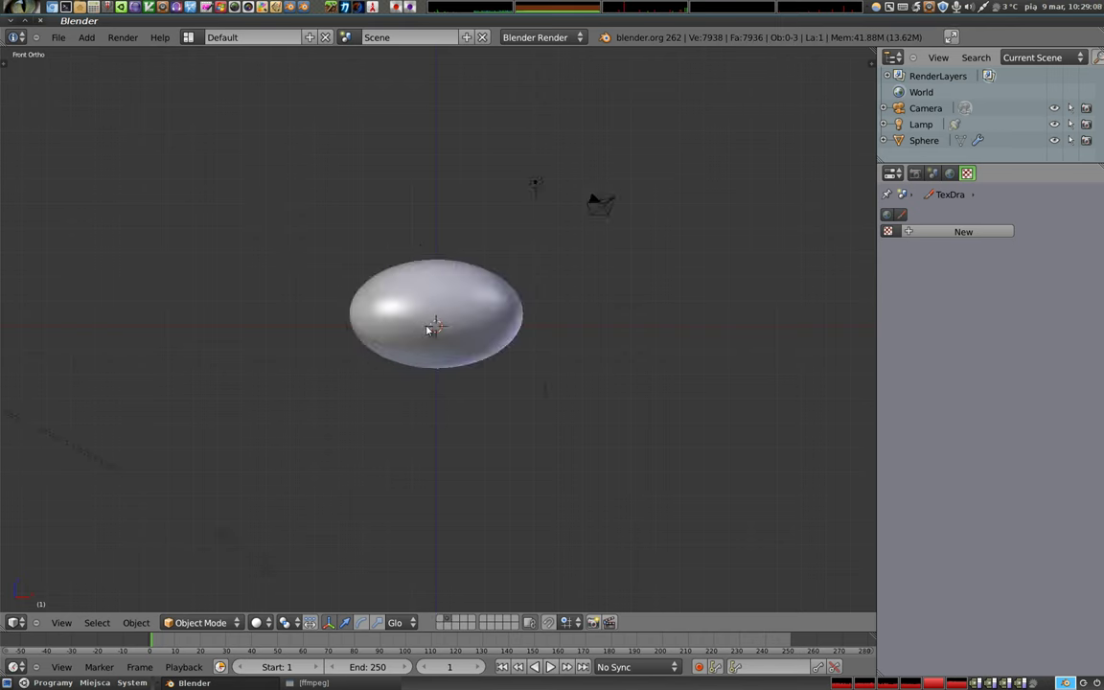
pyautogui.press('KP_0')
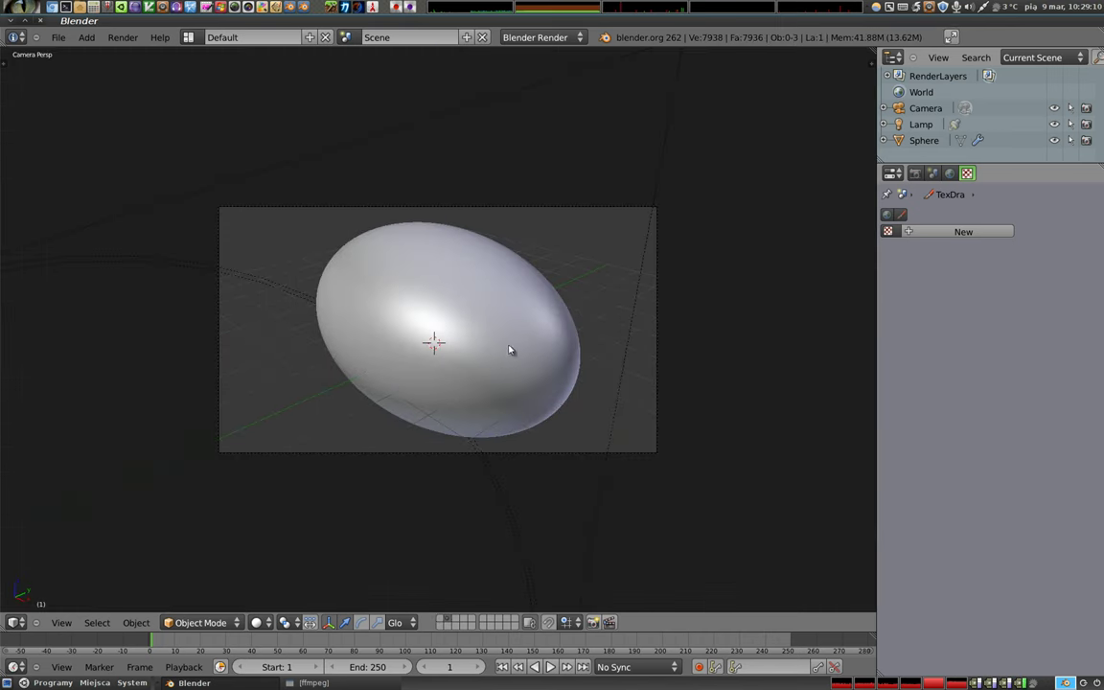
pyautogui.rightClick(490, 362)
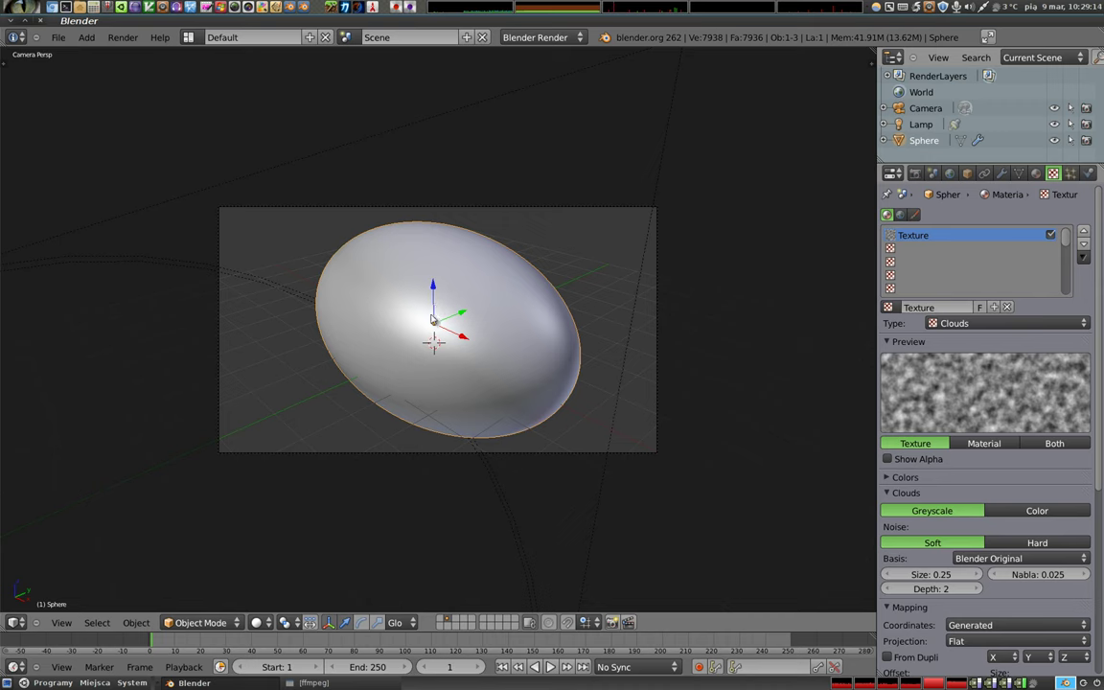
pyautogui.press('F12')
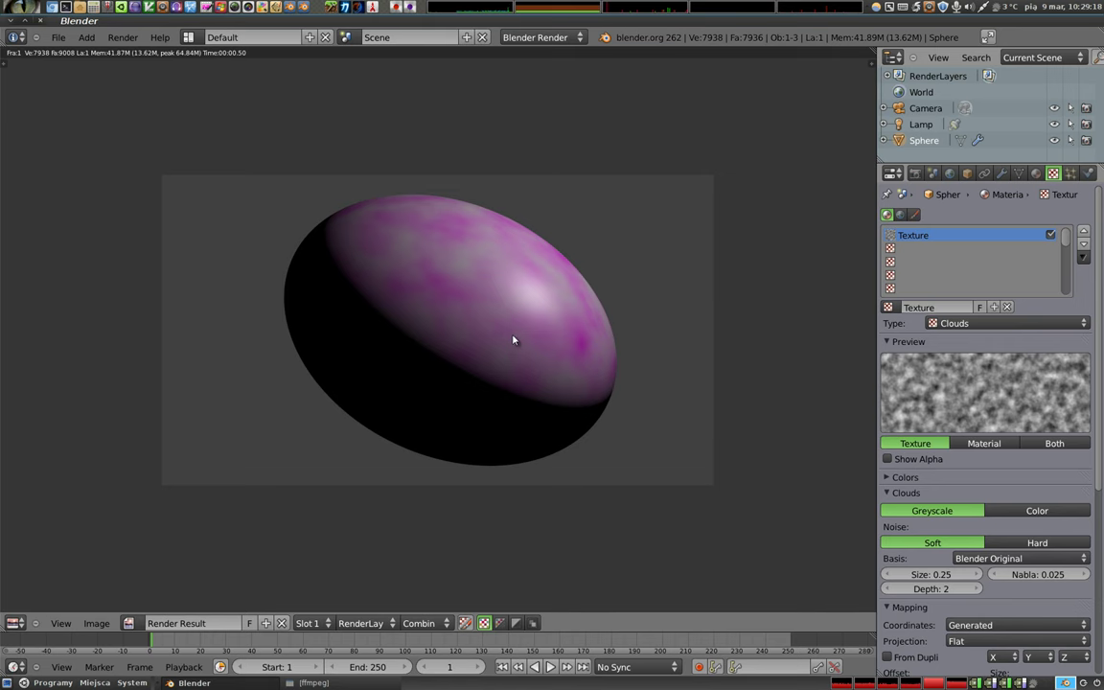
# Change the sphere's texture type from Clouds to Wood and turn off its Diffuse Color influence.
pyautogui.click(1037, 173)
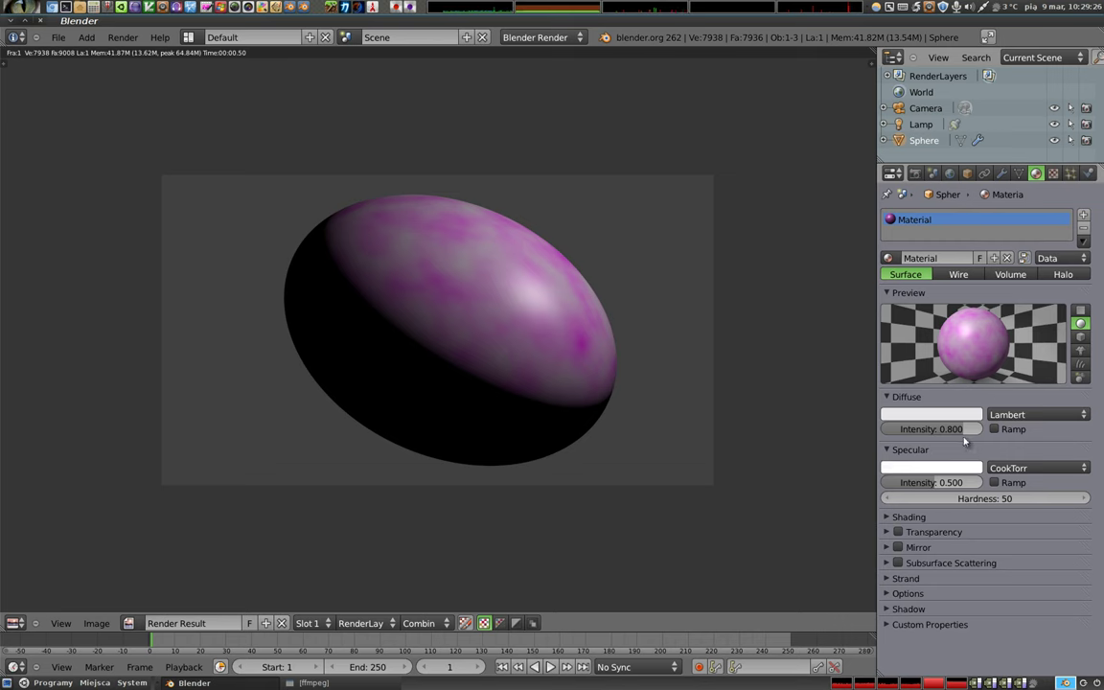
pyautogui.click(1054, 173)
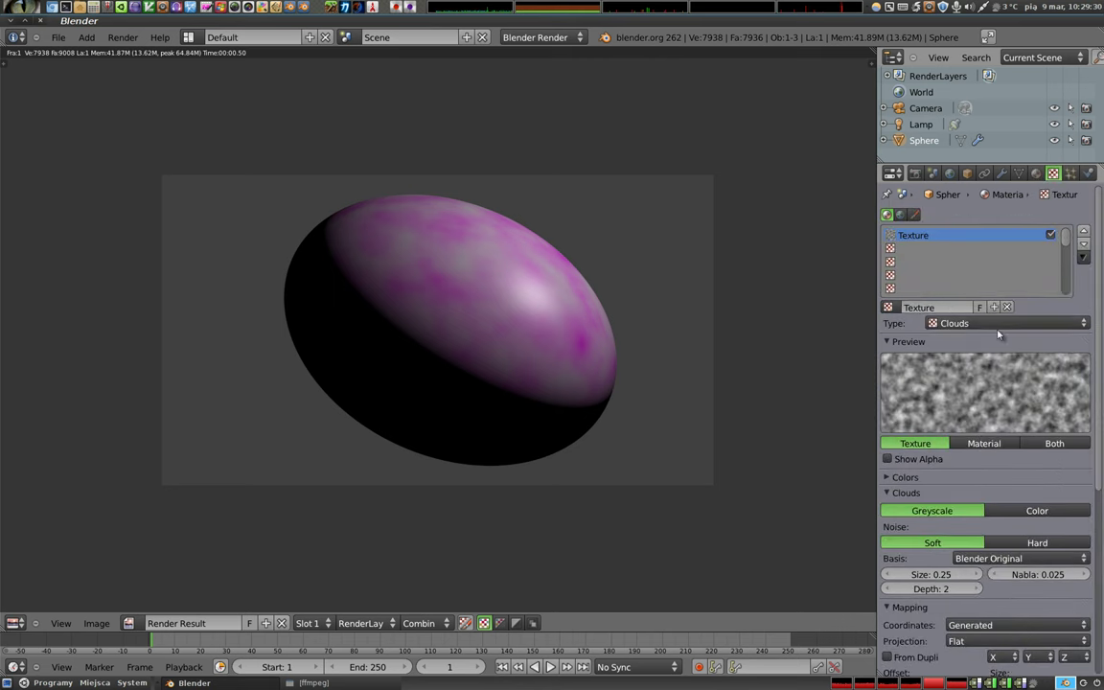
pyautogui.click(989, 325)
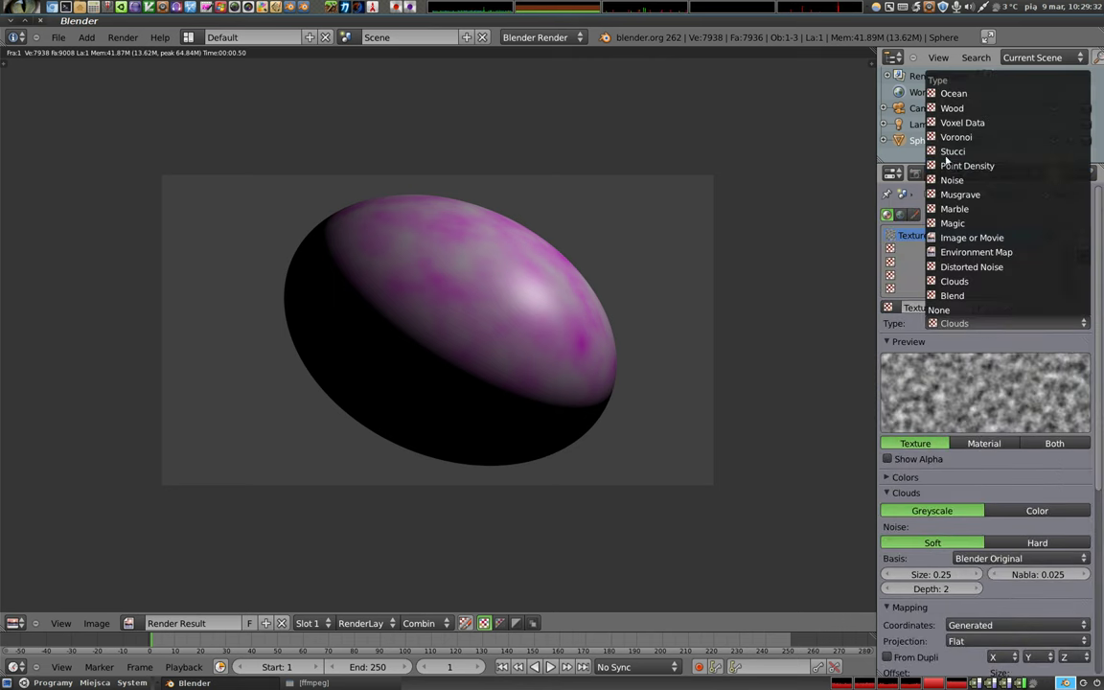
pyautogui.click(968, 114)
pyautogui.scroll(-4, 897, 460)
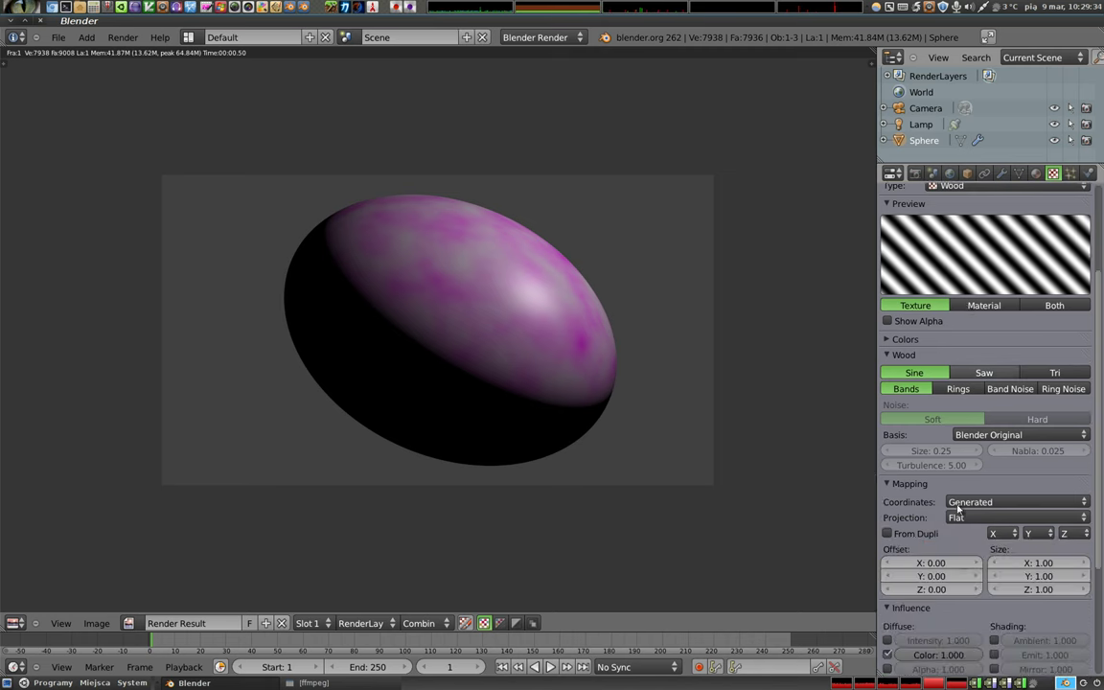
pyautogui.scroll(-4, 896, 460)
pyautogui.click(887, 482)
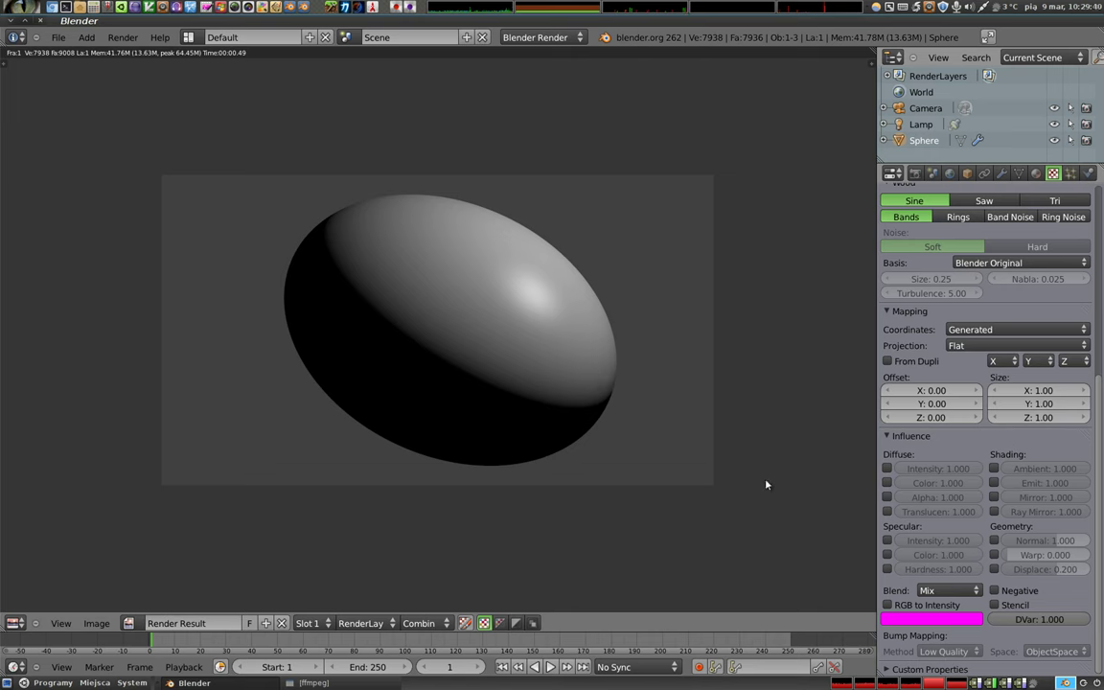
# Turn the Wood texture's Specular Intensity influence on, then off, and show the material settings.
pyautogui.click(888, 541)
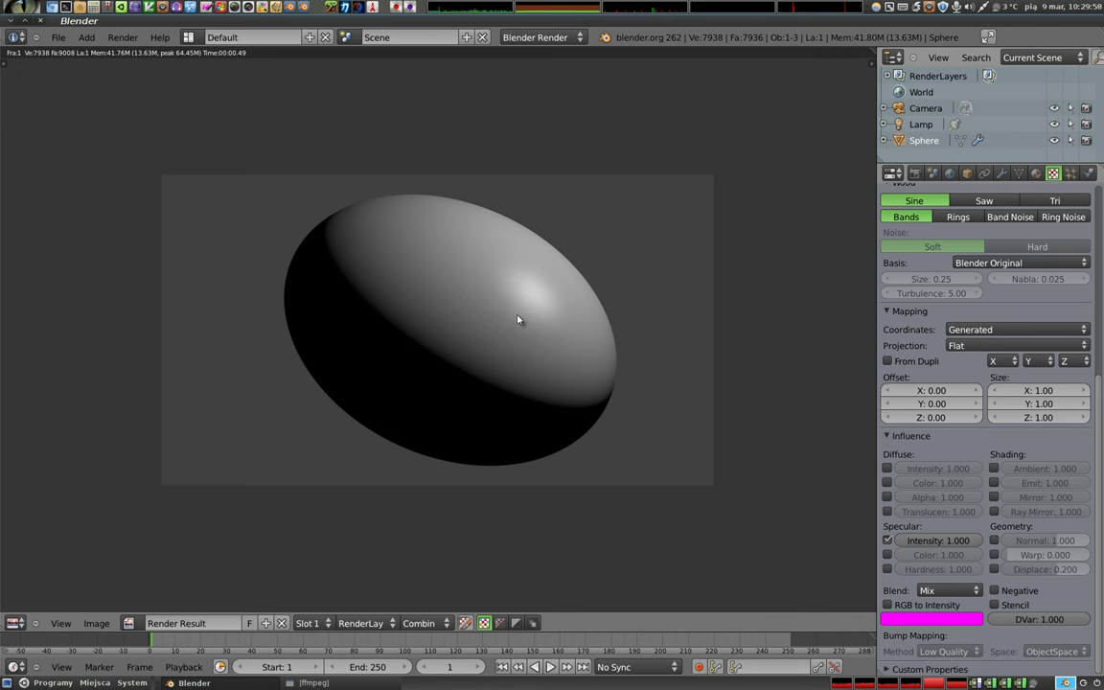
pyautogui.click(888, 541)
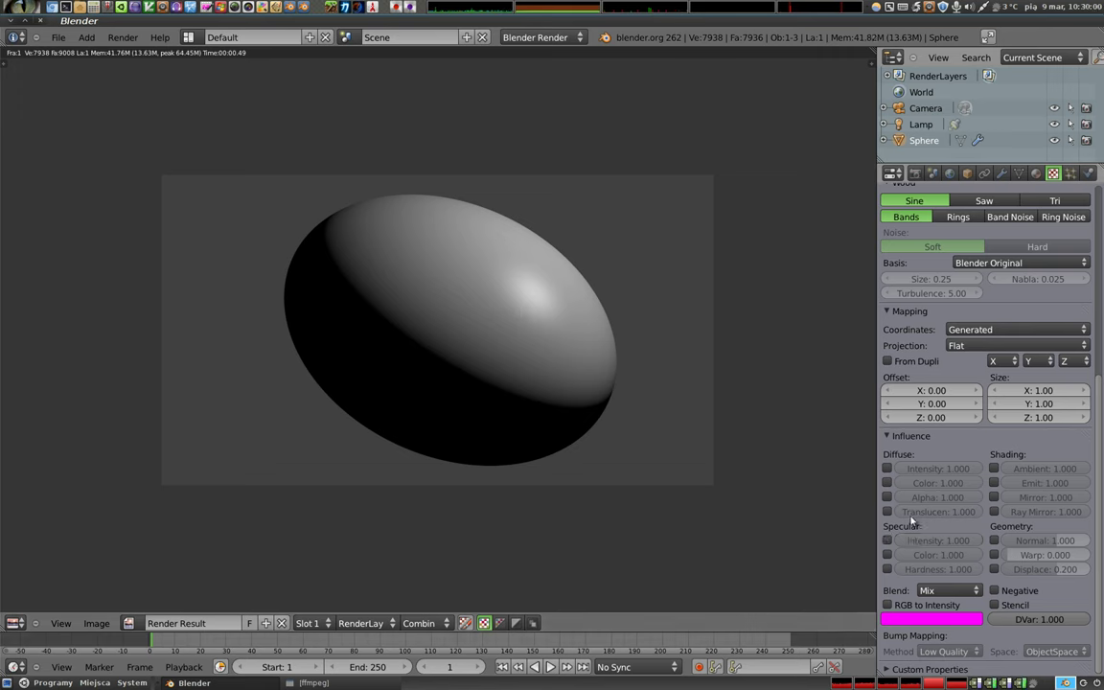
pyautogui.click(1036, 174)
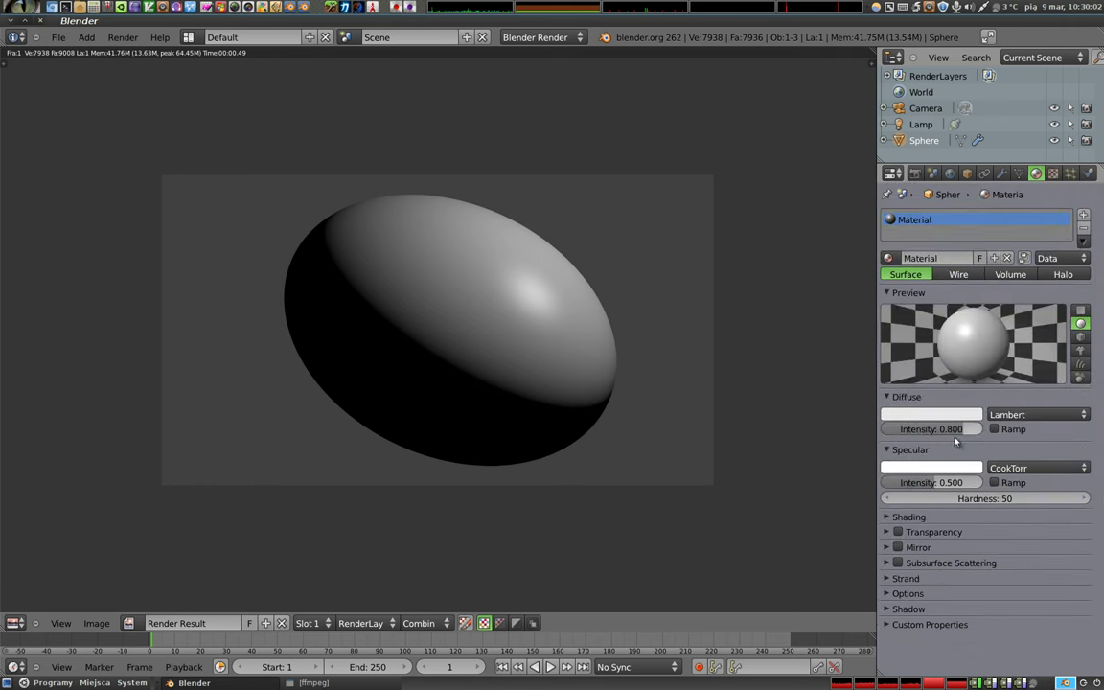
# Set material specular intensity to 0 and specular hardness to 1, rendering along the way.
pyautogui.moveTo(948, 484); pyautogui.dragTo(891, 484)
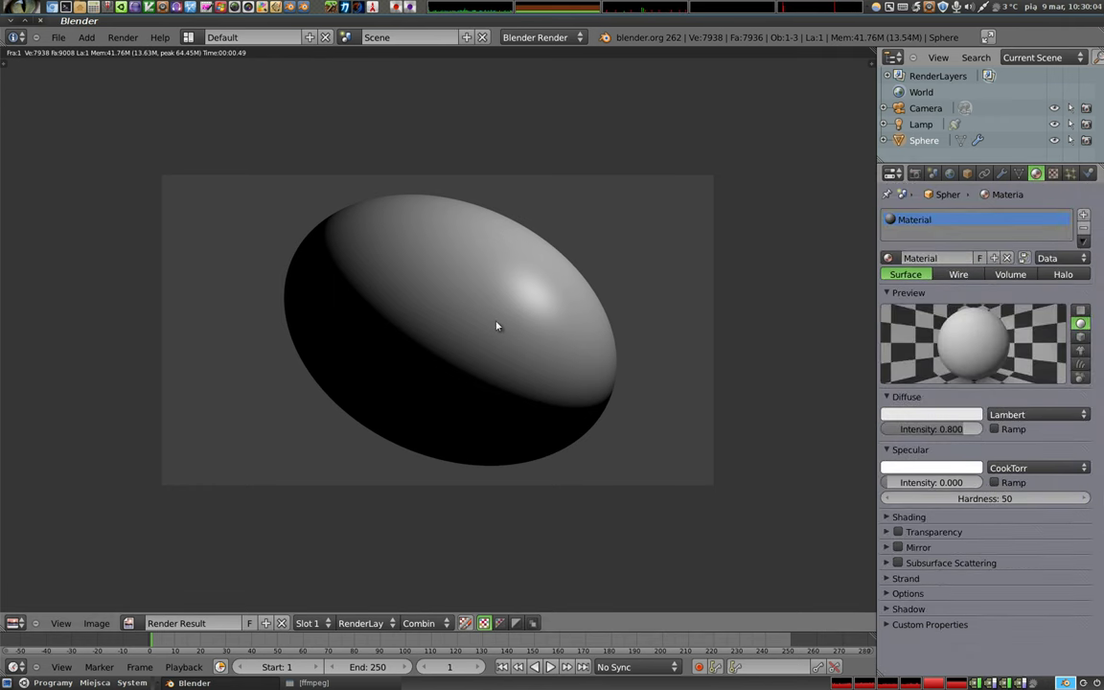
pyautogui.press('F12')
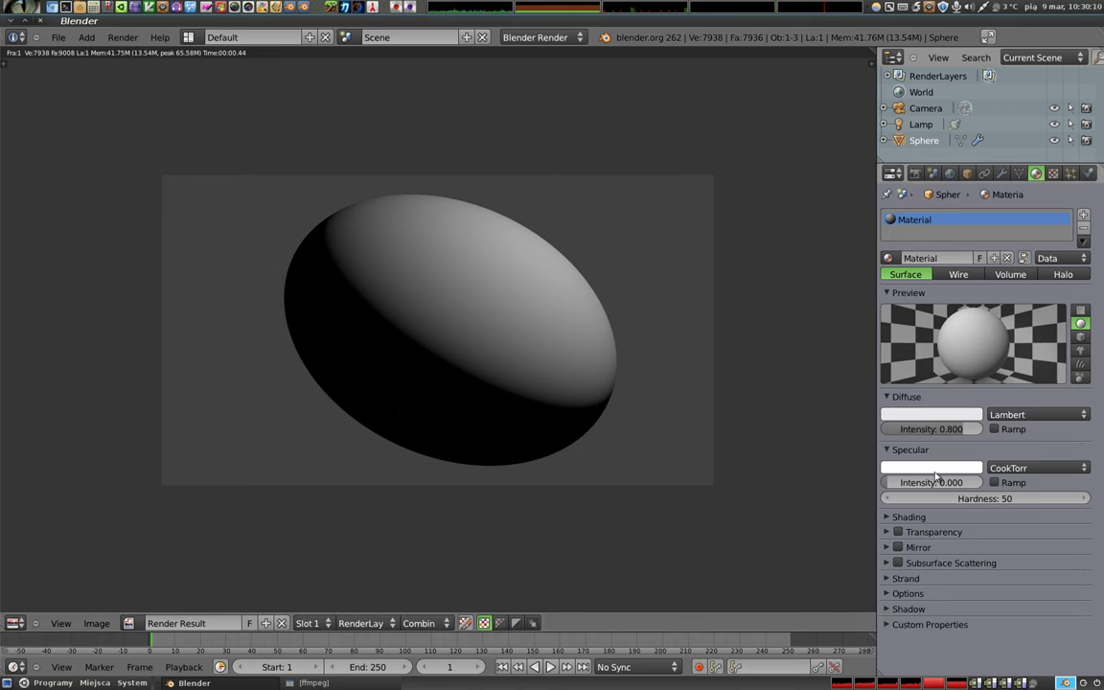
pyautogui.click(987, 499)
pyautogui.write('1')
pyautogui.press('Return')
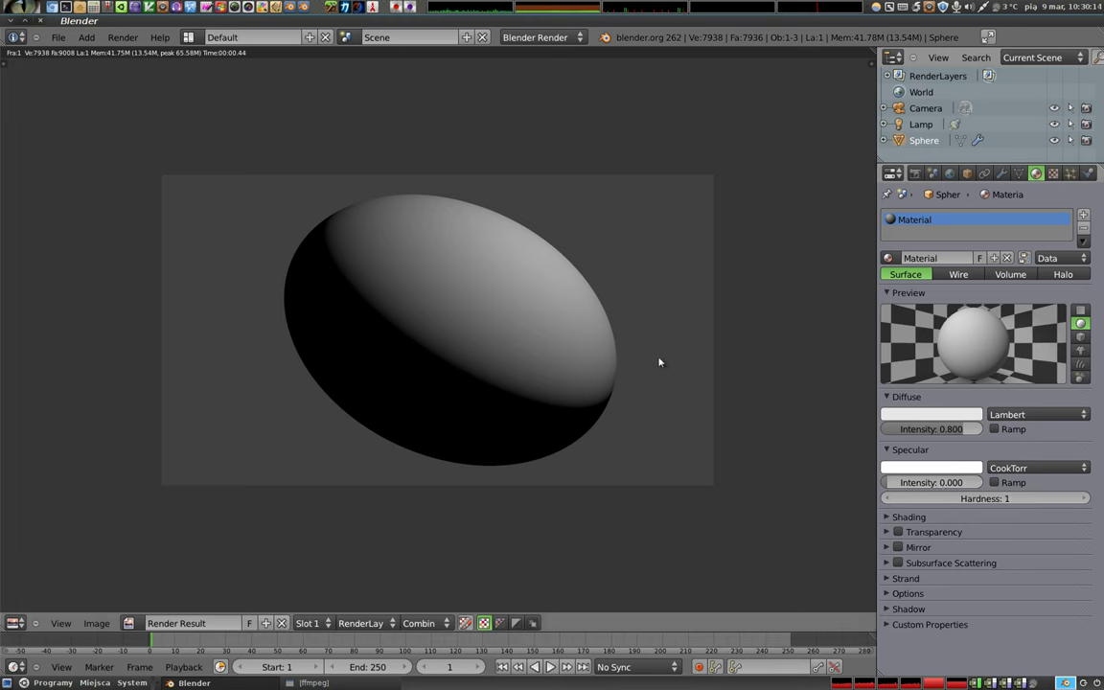
# Test a slightly higher specular intensity, then return it to 0 and re-render.
pyautogui.moveTo(923, 483); pyautogui.dragTo(968, 486)
pyautogui.press('F12')
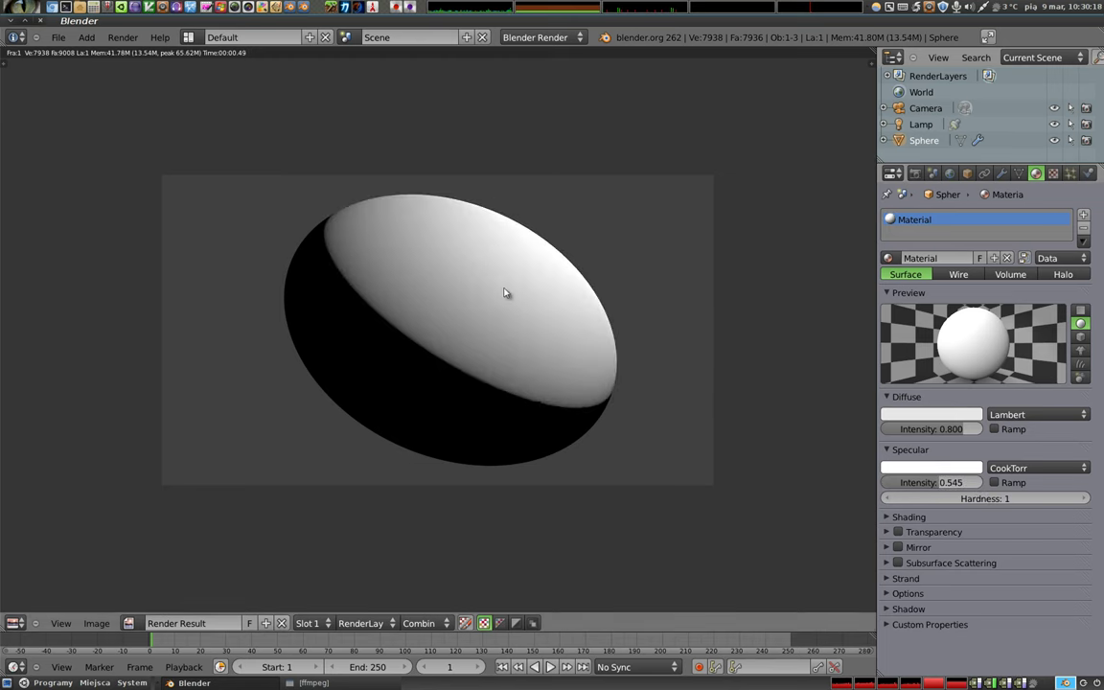
pyautogui.moveTo(916, 483); pyautogui.dragTo(871, 484)
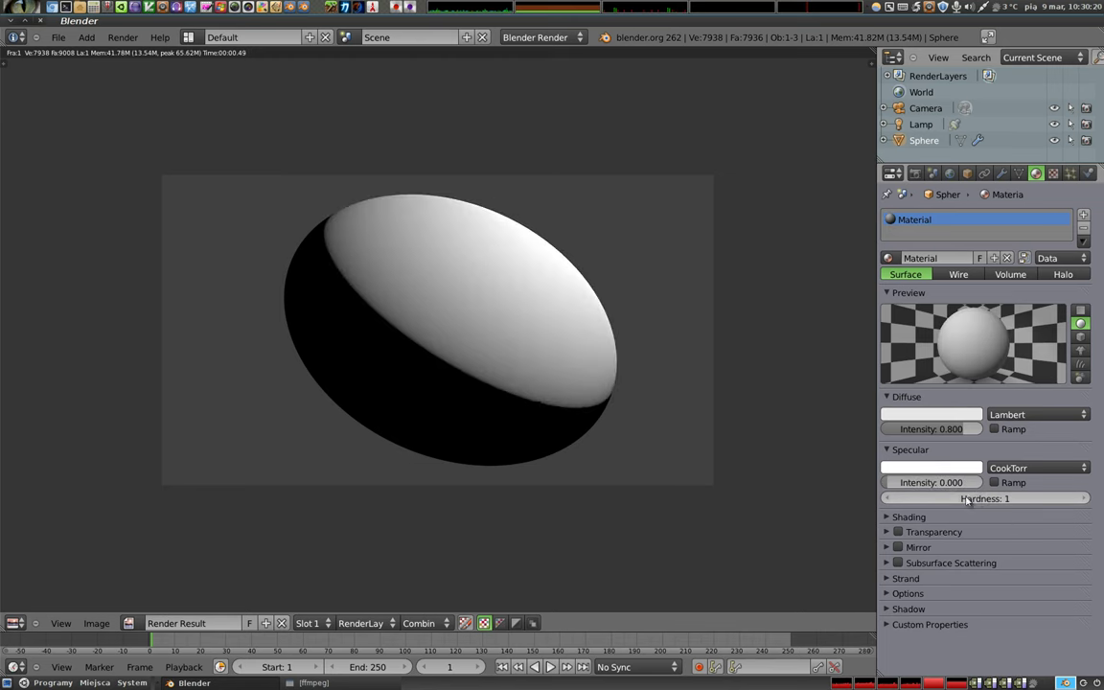
pyautogui.press('F12')
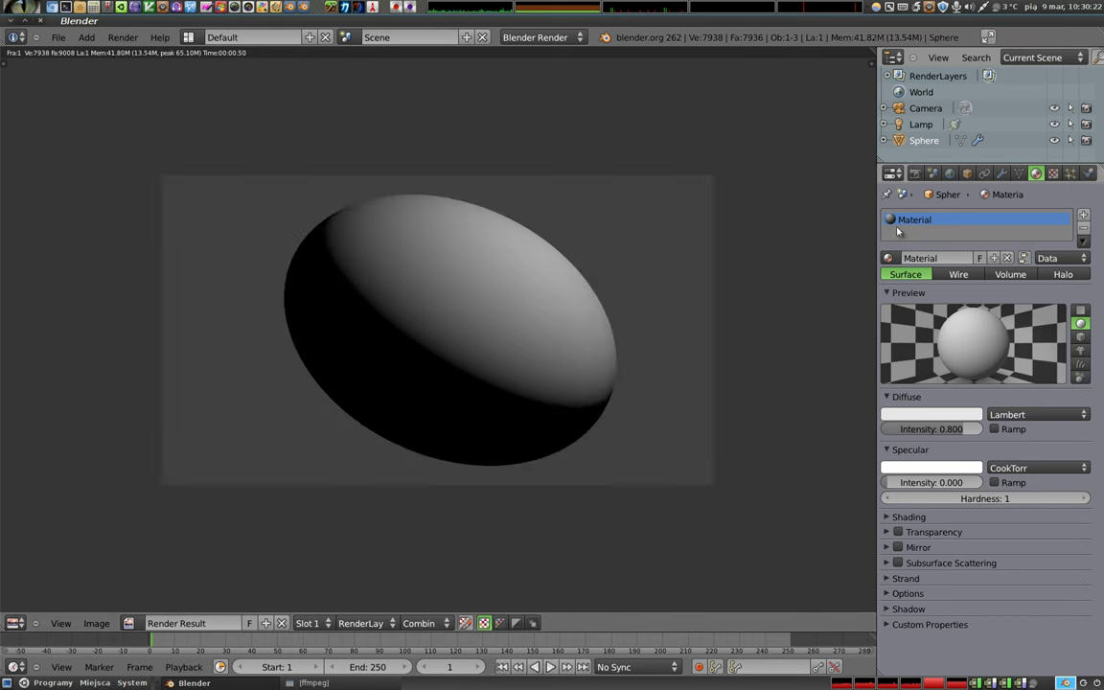
# Enable the Wood texture's Specular Intensity influence.
pyautogui.click(1053, 173)
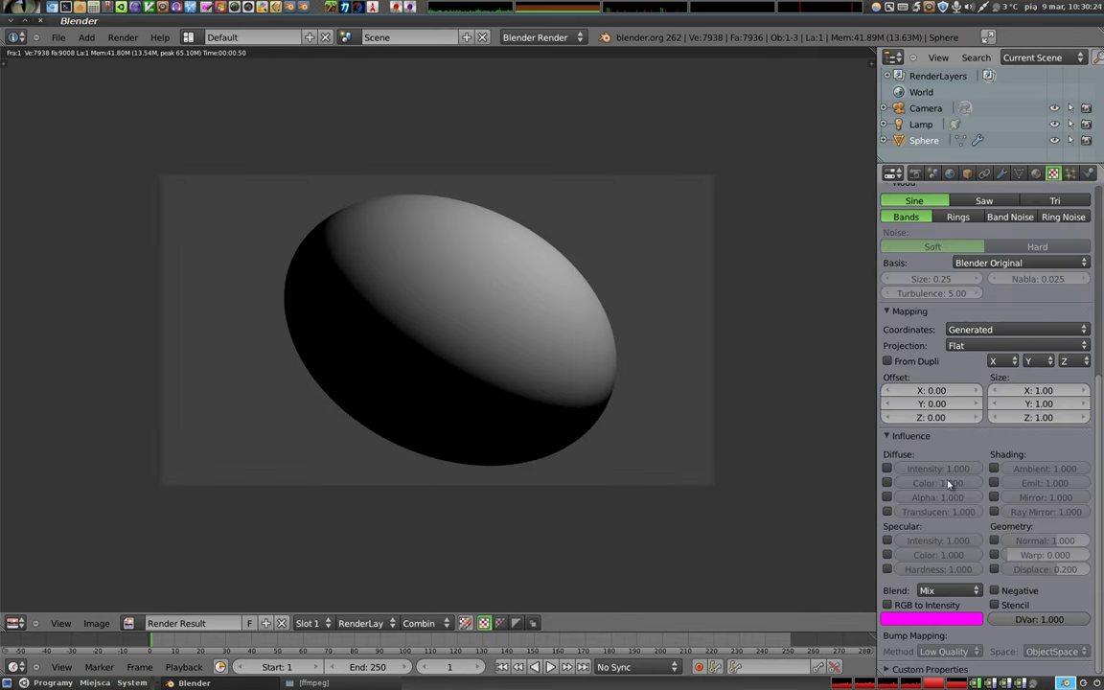
pyautogui.scroll(3, 966, 436)
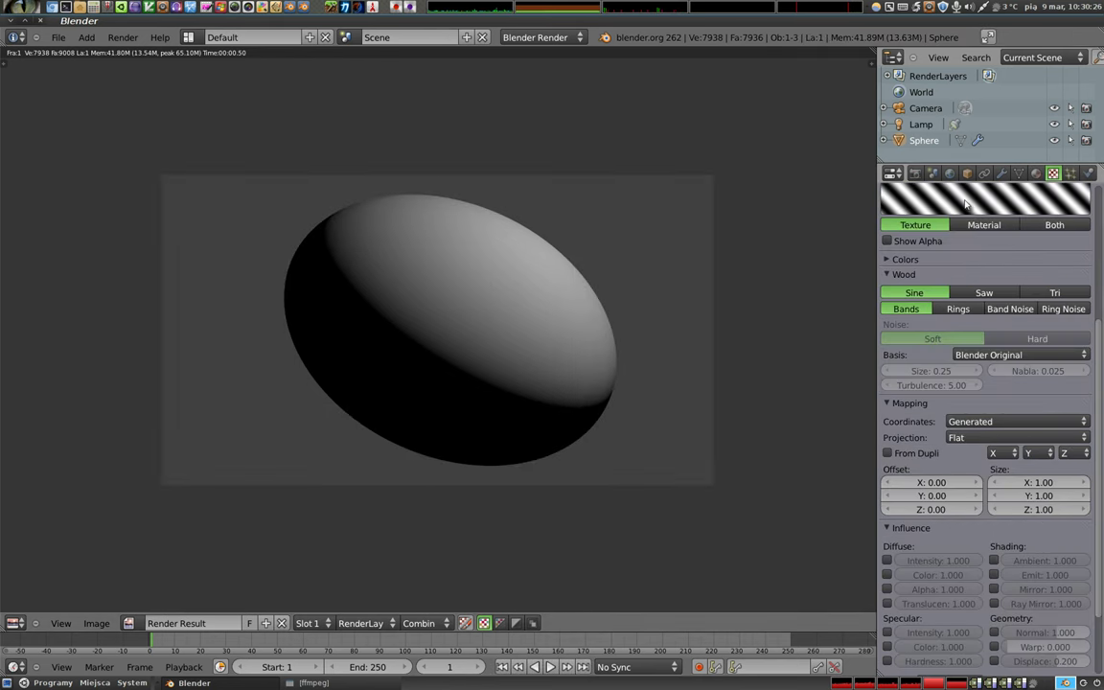
pyautogui.scroll(-3, 962, 505)
pyautogui.click(888, 541)
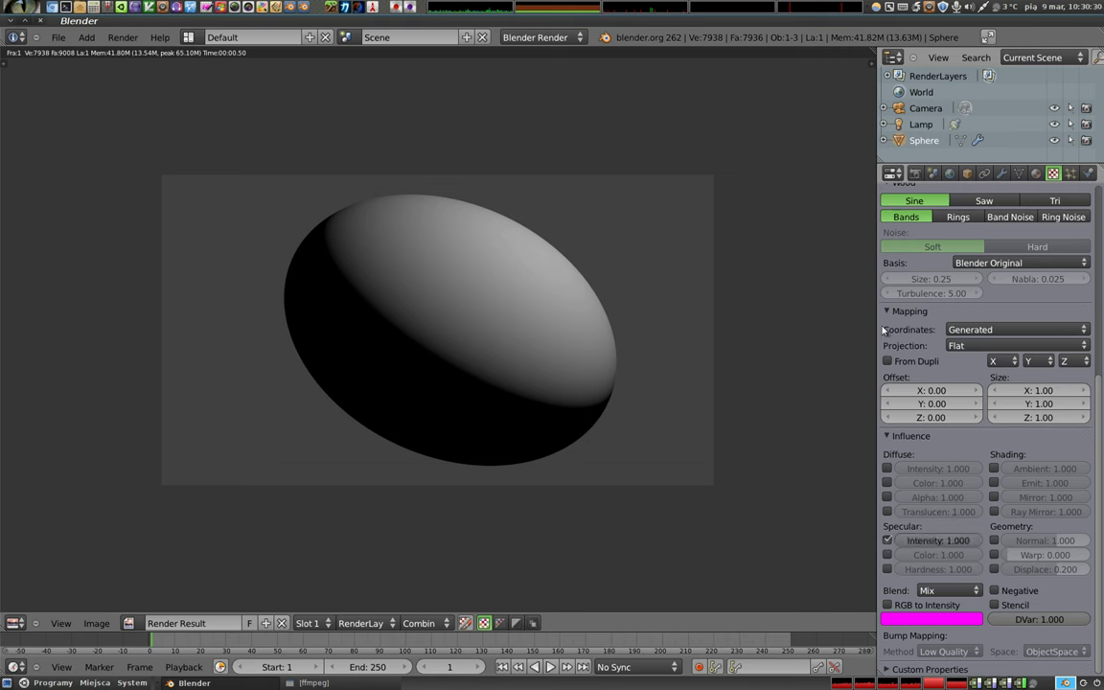
# Collapse the Mapping and Wood panels, preview on a material sphere, and render the wood-striped highlights.
pyautogui.click(909, 310)
pyautogui.scroll(3, 912, 372)
pyautogui.scroll(2, 912, 372)
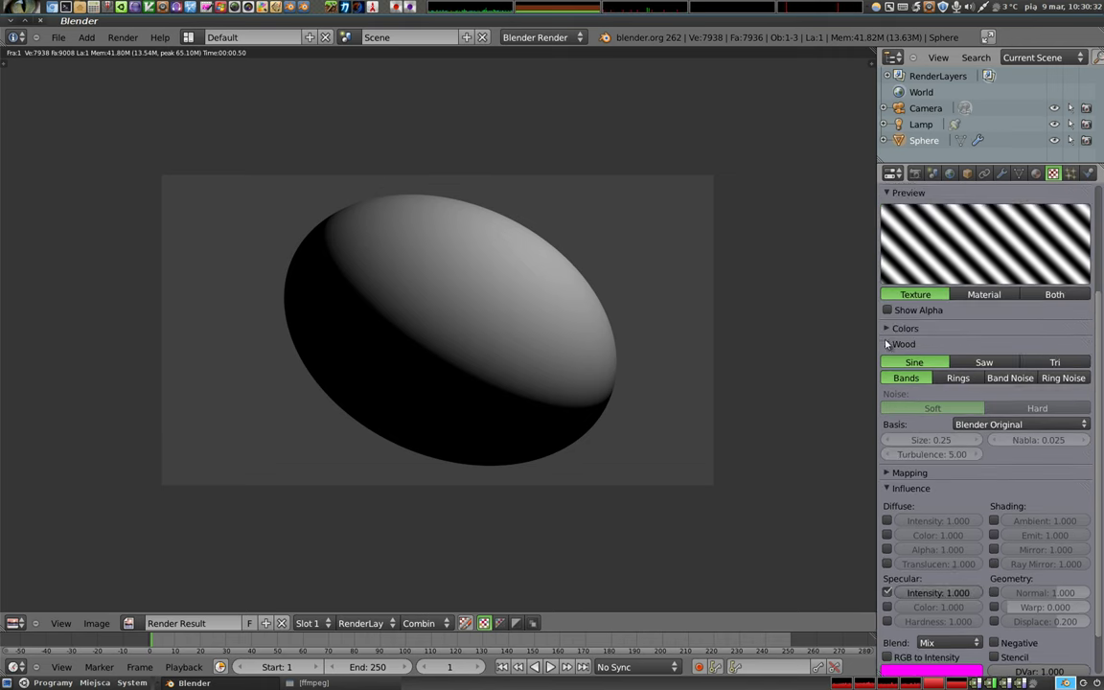
pyautogui.click(911, 374)
pyautogui.click(984, 340)
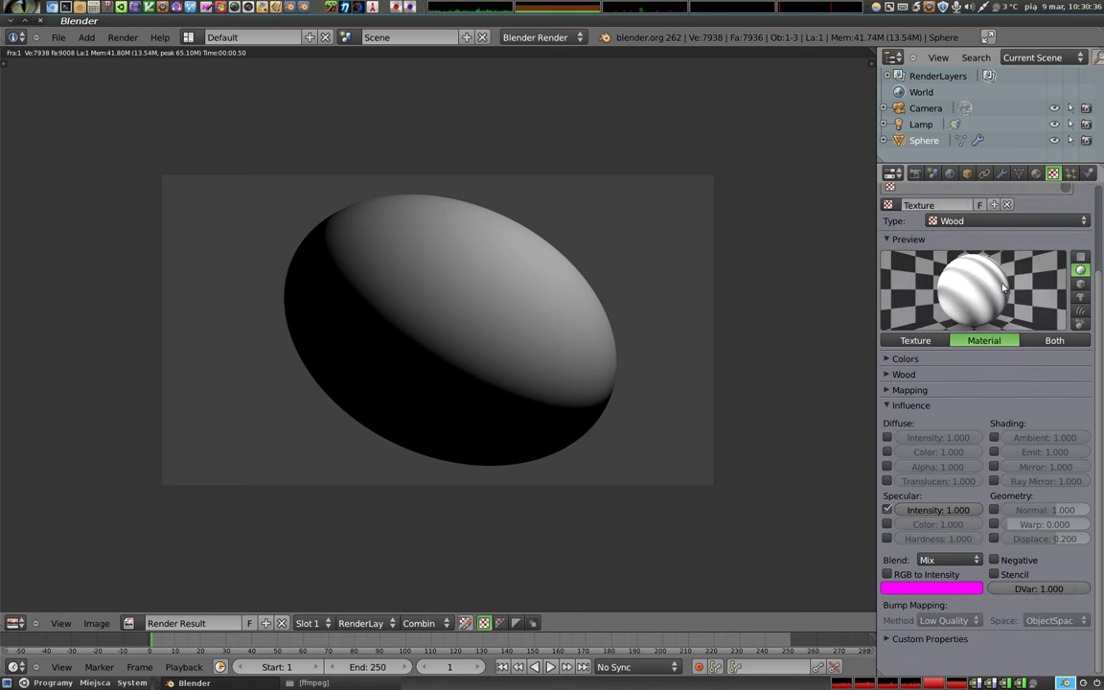
pyautogui.press('F12')
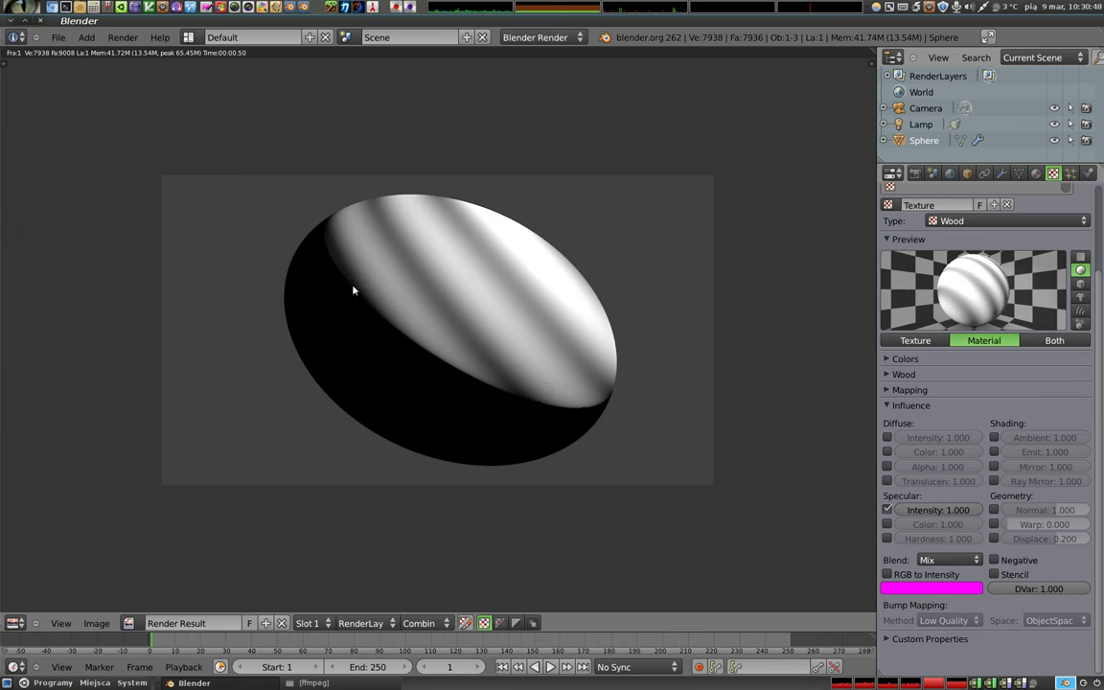
pyautogui.click(1037, 174)
pyautogui.click(927, 500)
# Try specular hardness 333, then settle on 22 and re-render the broad soft highlight.
pyautogui.write('333')
pyautogui.press('Return')
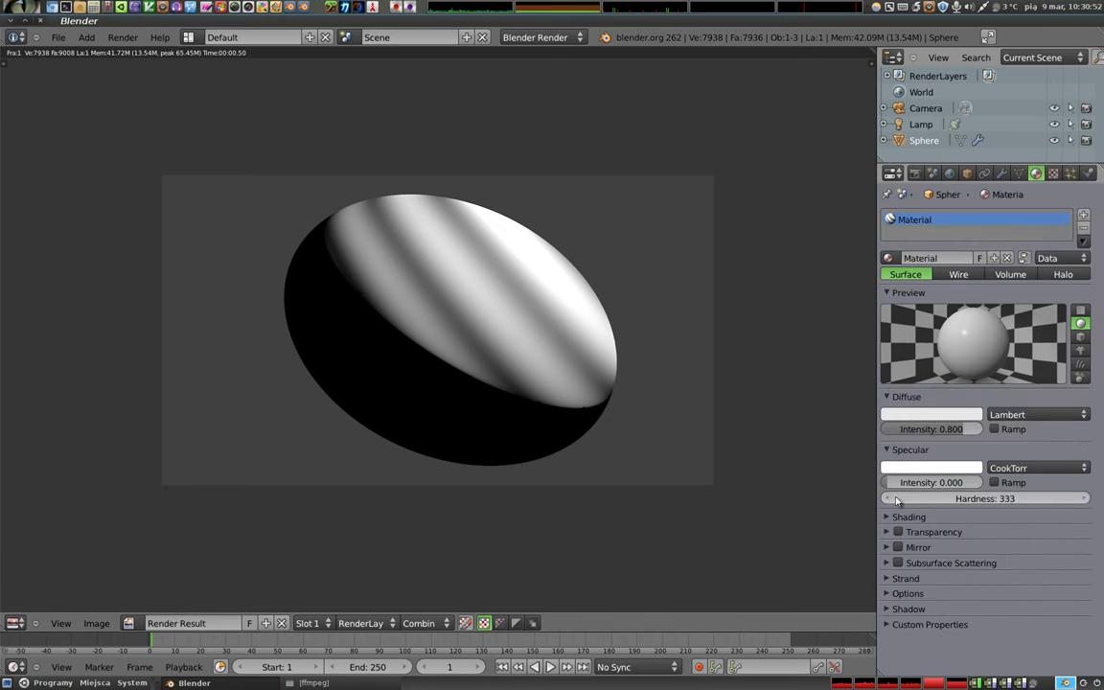
pyautogui.press('F12')
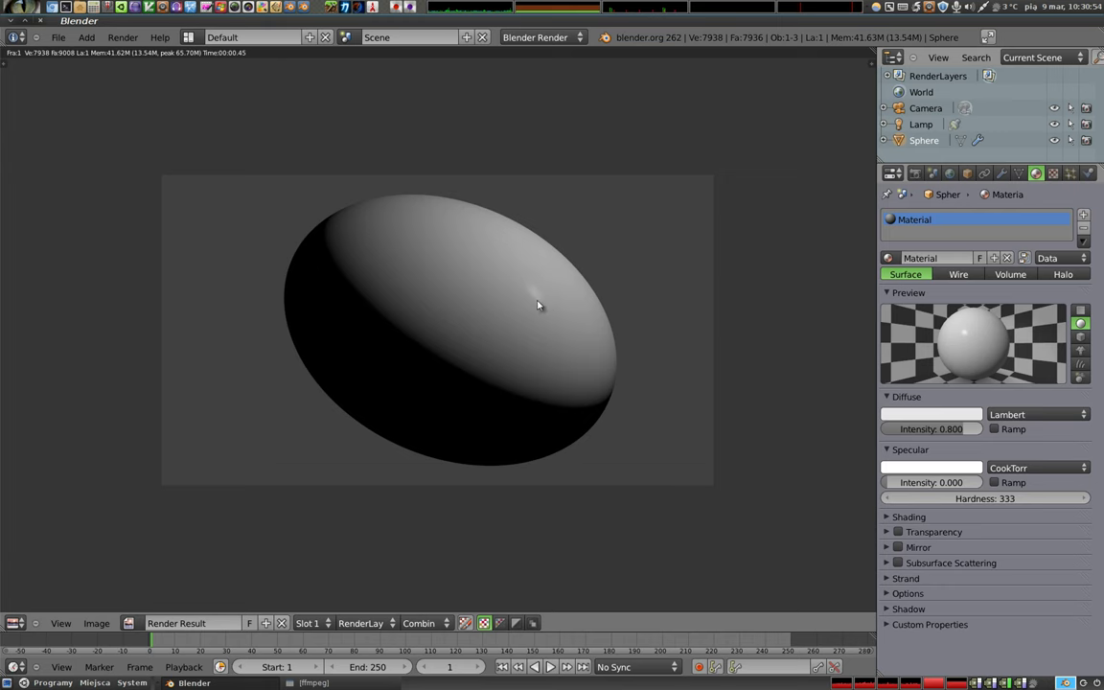
pyautogui.moveTo(959, 499)
pyautogui.mouseDown()
pyautogui.moveTo(892, 498)
pyautogui.moveTo(920, 499)
pyautogui.mouseUp()
pyautogui.press('F12')
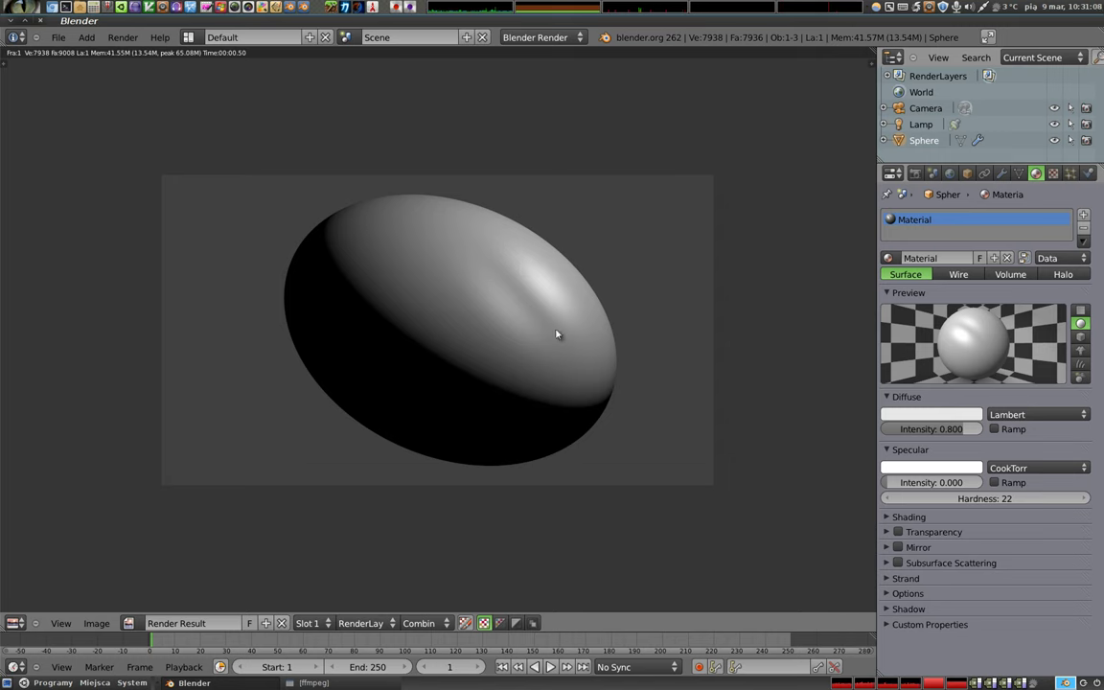
pyautogui.click(1054, 172)
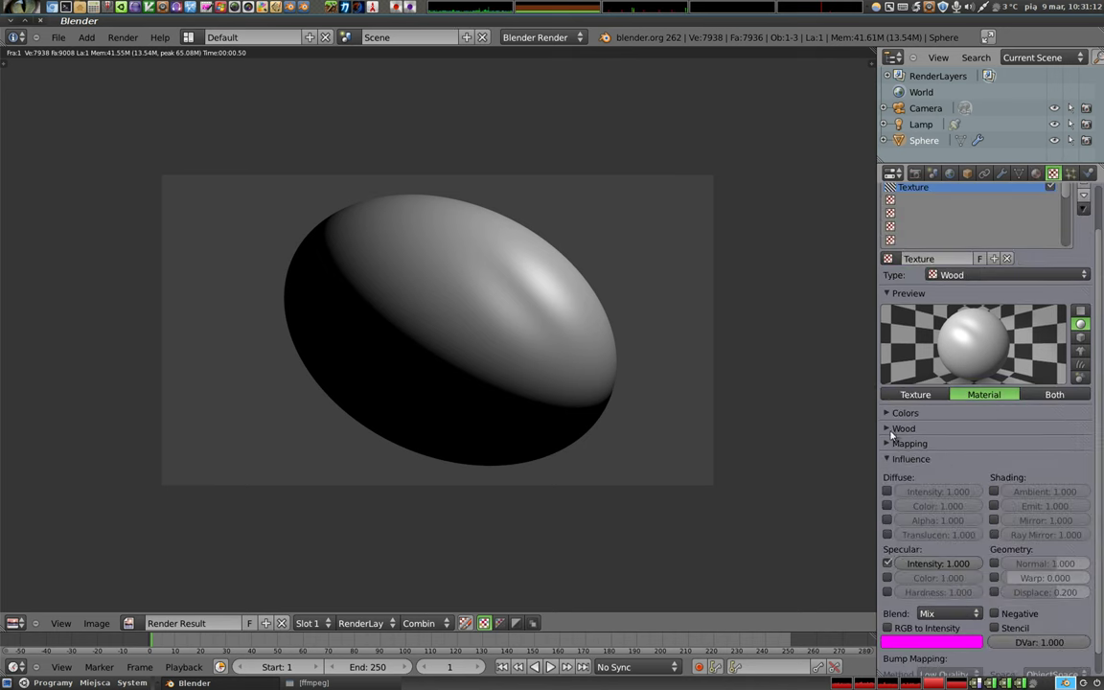
# Shrink the wood noise size, switch the wave shape to Tri, and preview the texture itself.
pyautogui.click(906, 428)
pyautogui.click(889, 525)
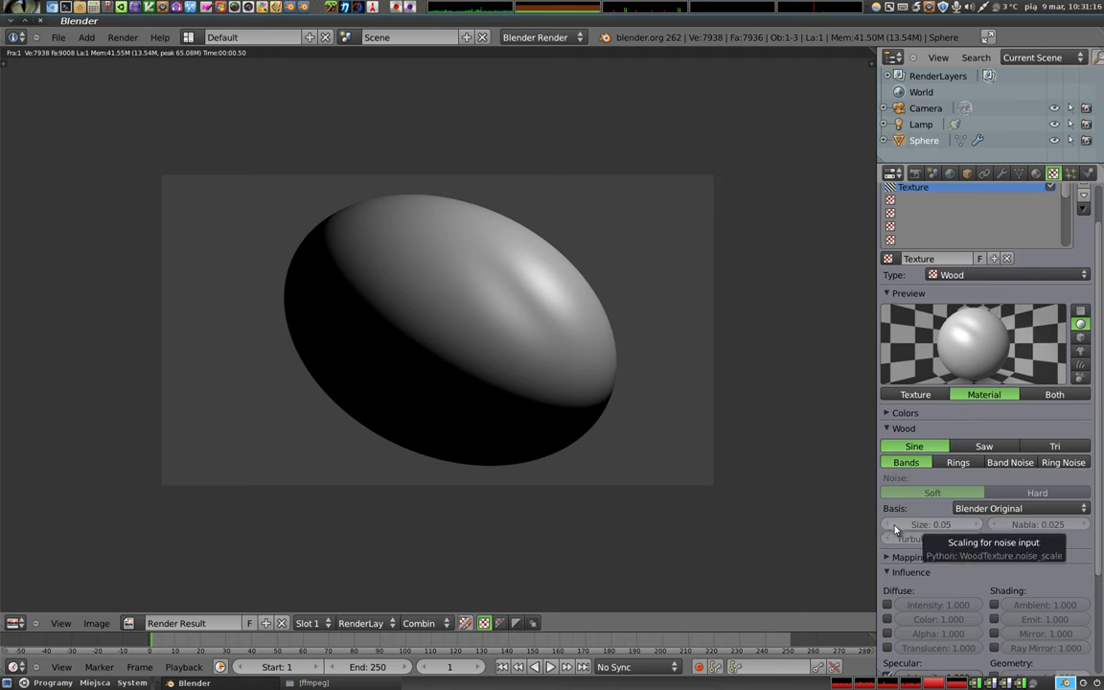
pyautogui.press('F12')
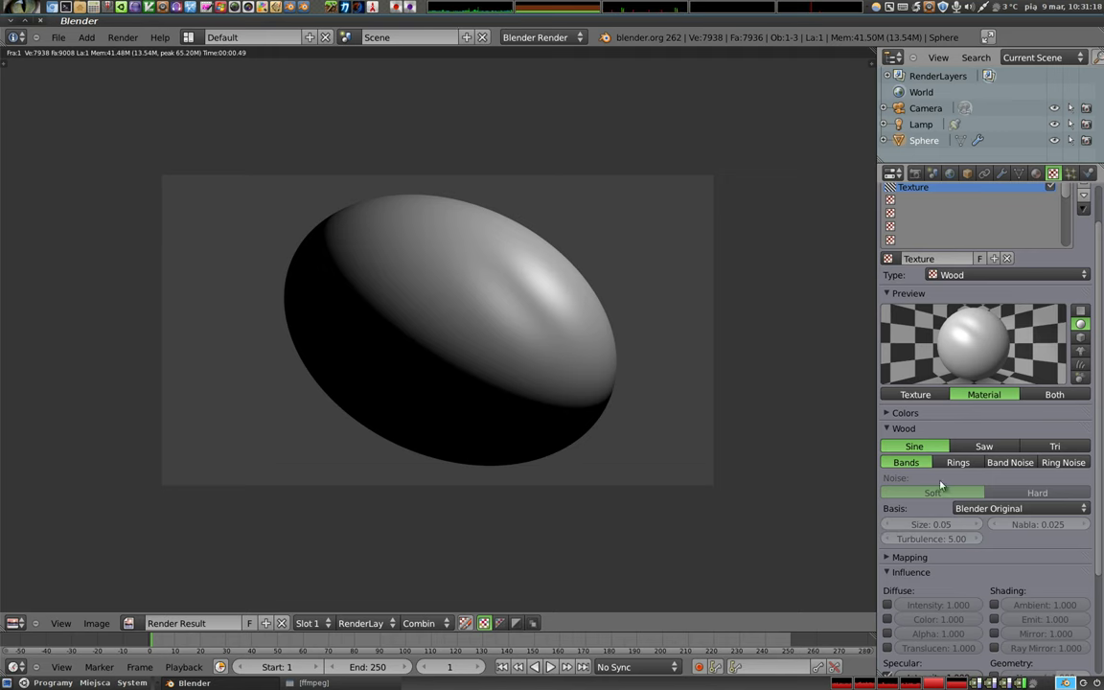
pyautogui.click(985, 446)
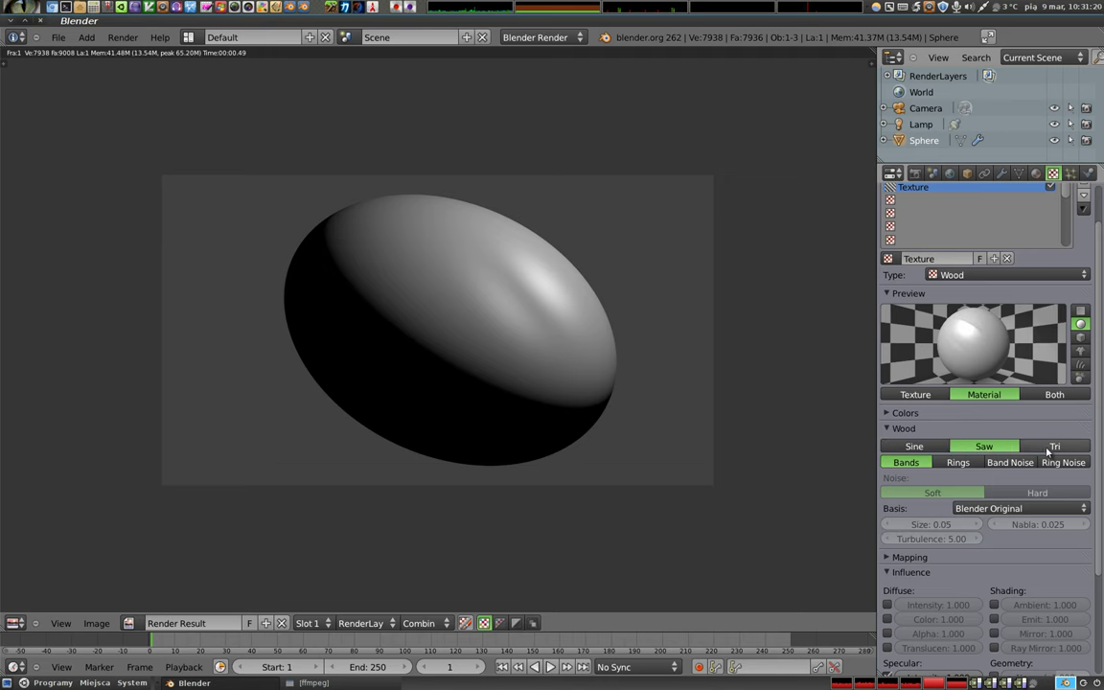
pyautogui.click(1050, 448)
pyautogui.click(940, 395)
# Set the wood pattern to Band Noise with size 0.20 and turbulence 8.50, then re-render.
pyautogui.moveTo(913, 539); pyautogui.dragTo(805, 491)
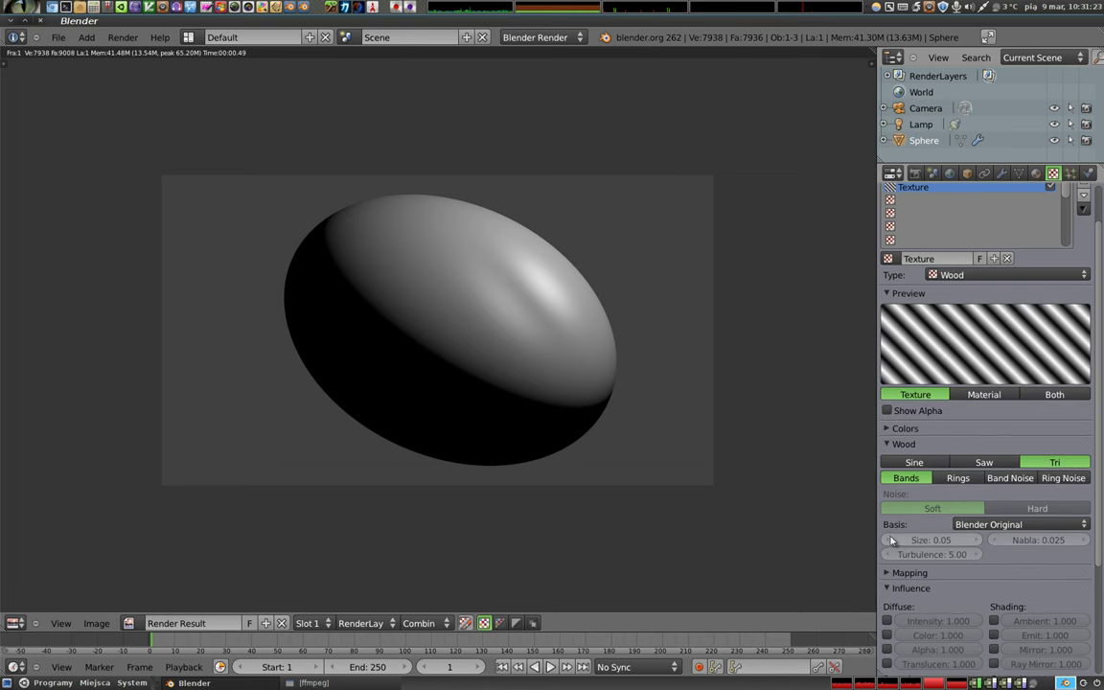
pyautogui.click(1022, 480)
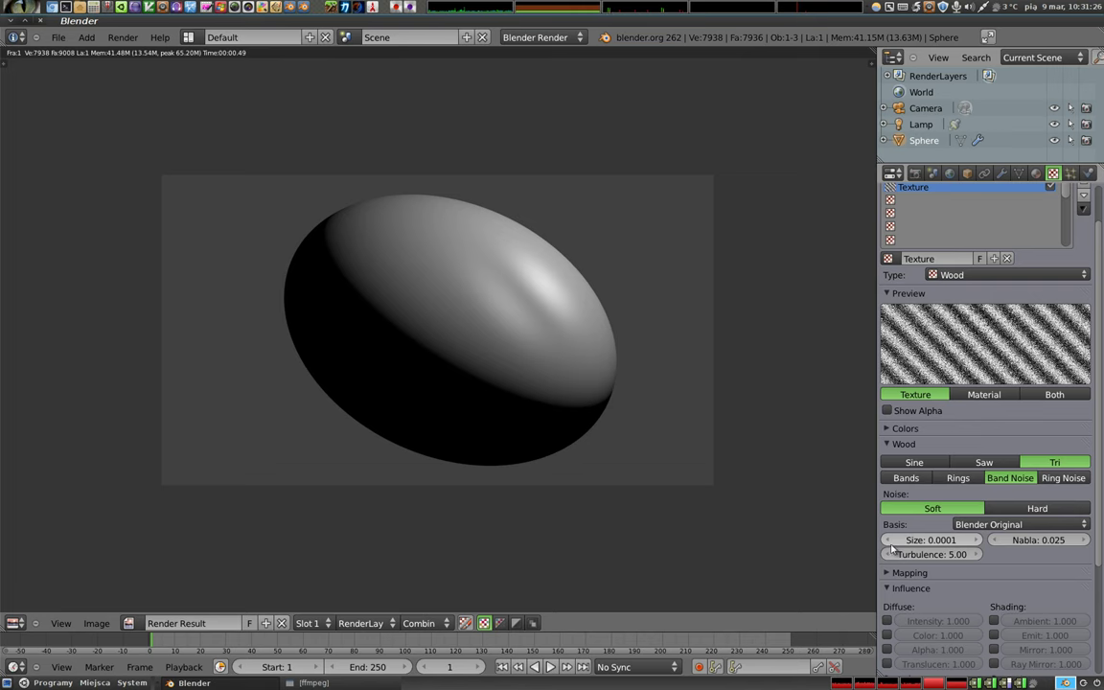
pyautogui.moveTo(891, 554)
pyautogui.mouseDown()
pyautogui.moveTo(953, 554)
pyautogui.moveTo(959, 540)
pyautogui.moveTo(940, 539)
pyautogui.mouseUp()
pyautogui.press('F12')
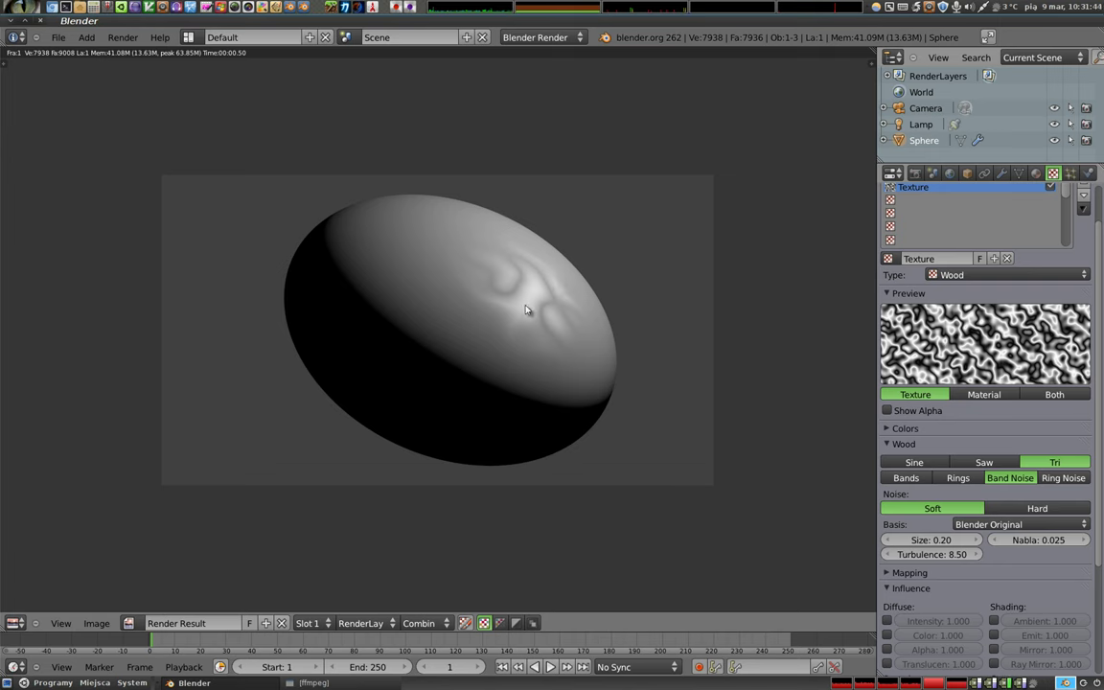
pyautogui.scroll(-4, 976, 498)
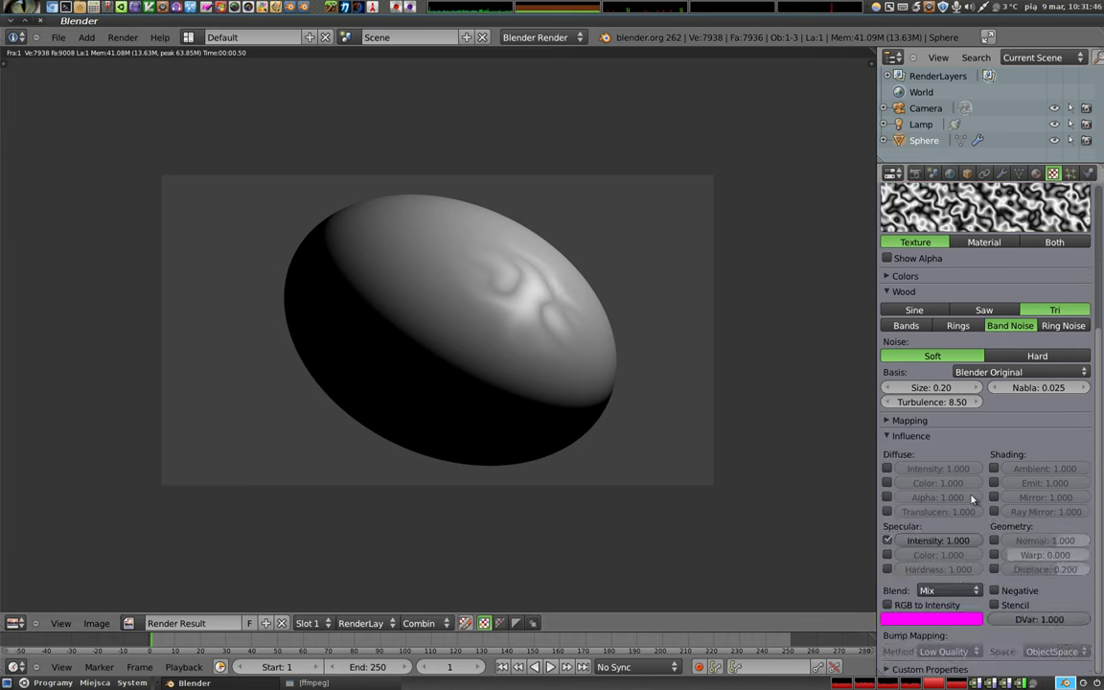
# Let the Wood texture drive specular colour with a saturated red tint.
pyautogui.click(888, 555)
pyautogui.click(930, 619)
pyautogui.click(921, 547)
pyautogui.moveTo(921, 547); pyautogui.dragTo(922, 558)
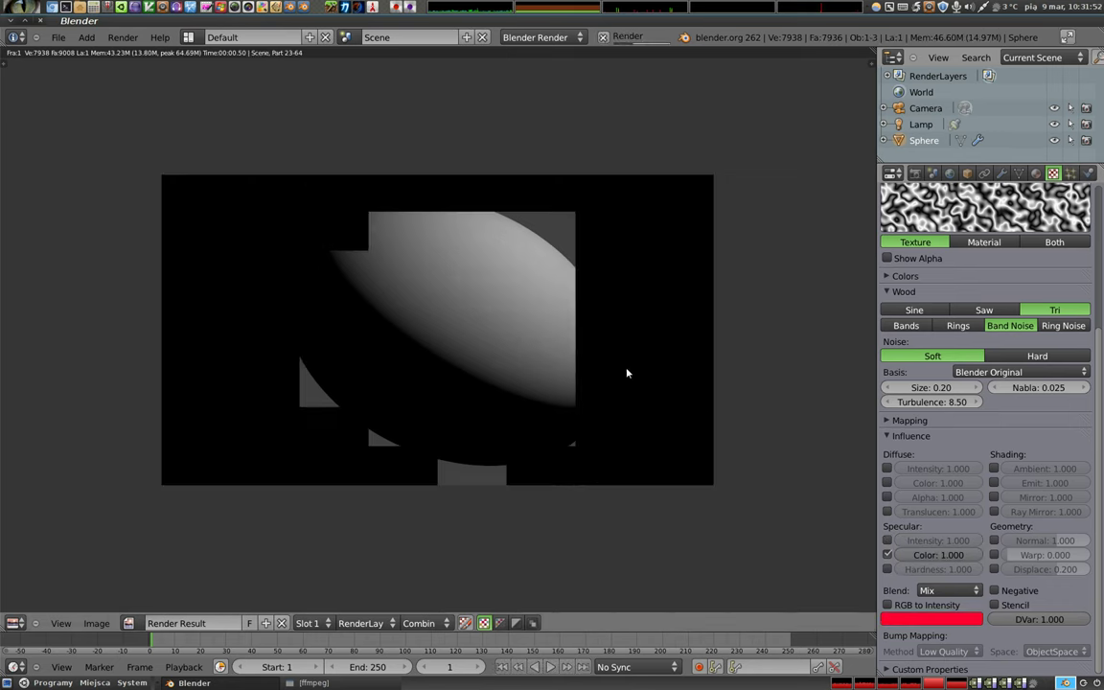
pyautogui.scroll(4, 524, 285)
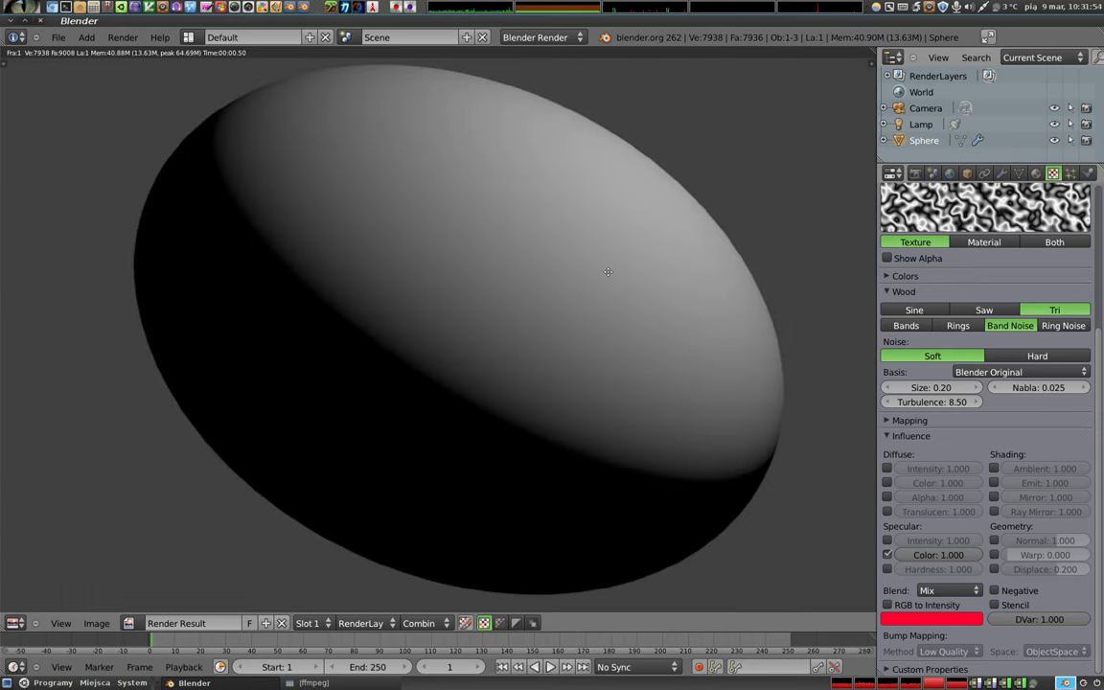
pyautogui.scroll(-1, 541, 294)
# Raise the material's specular intensity to 1.0 and re-render.
pyautogui.click(1036, 173)
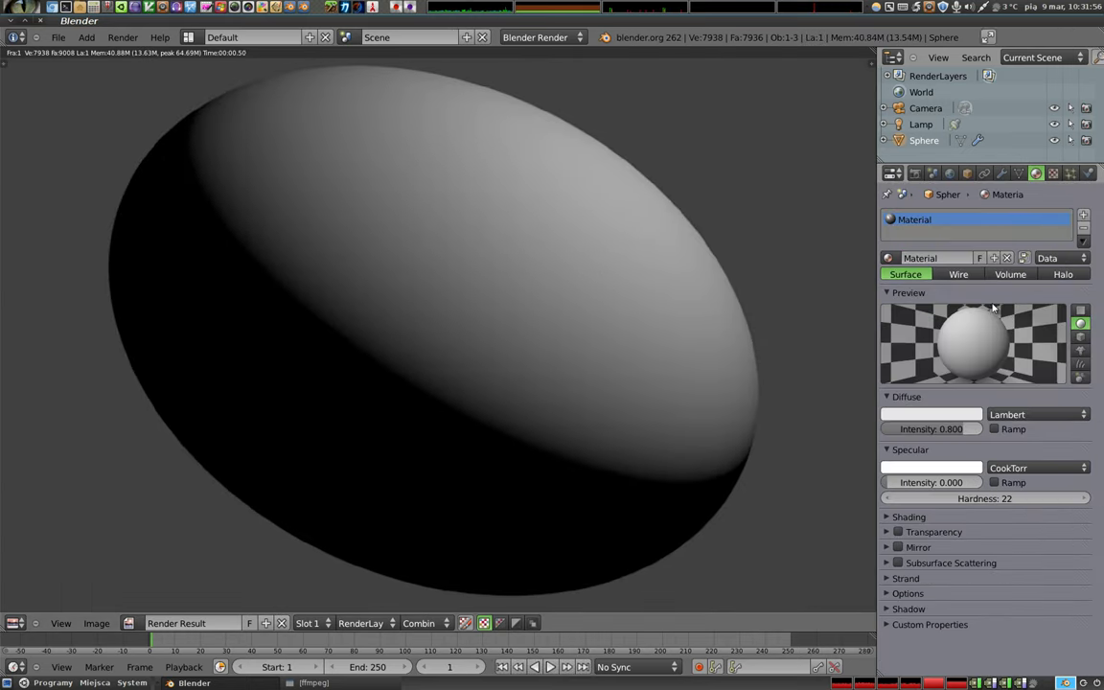
pyautogui.moveTo(932, 482); pyautogui.dragTo(1036, 485)
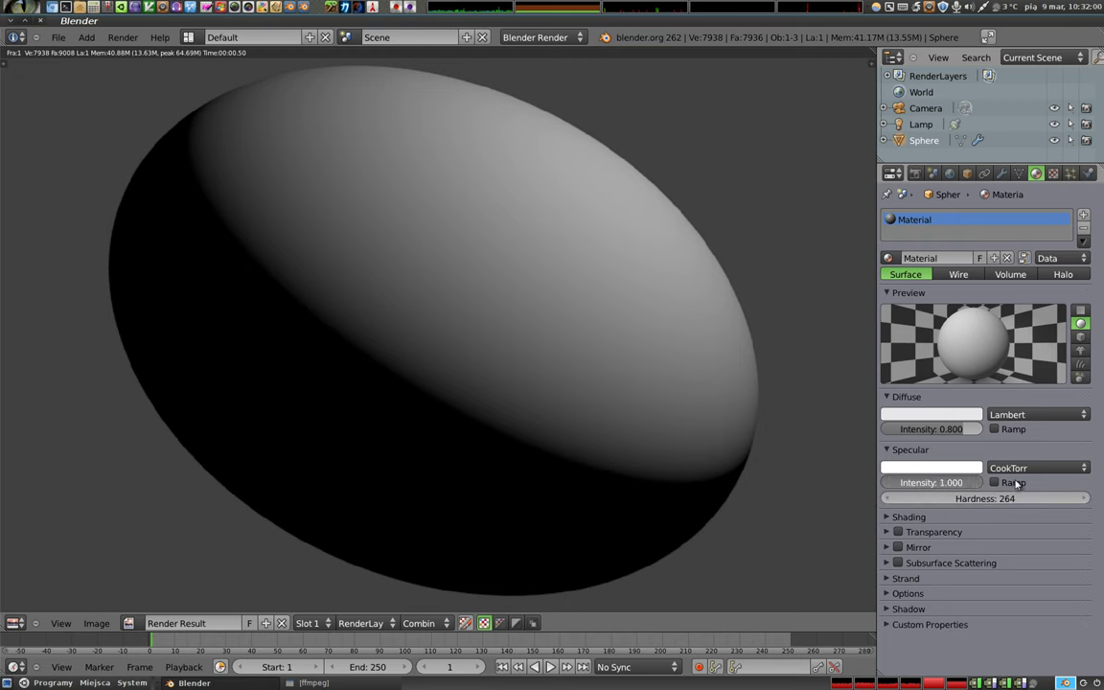
pyautogui.press('F12')
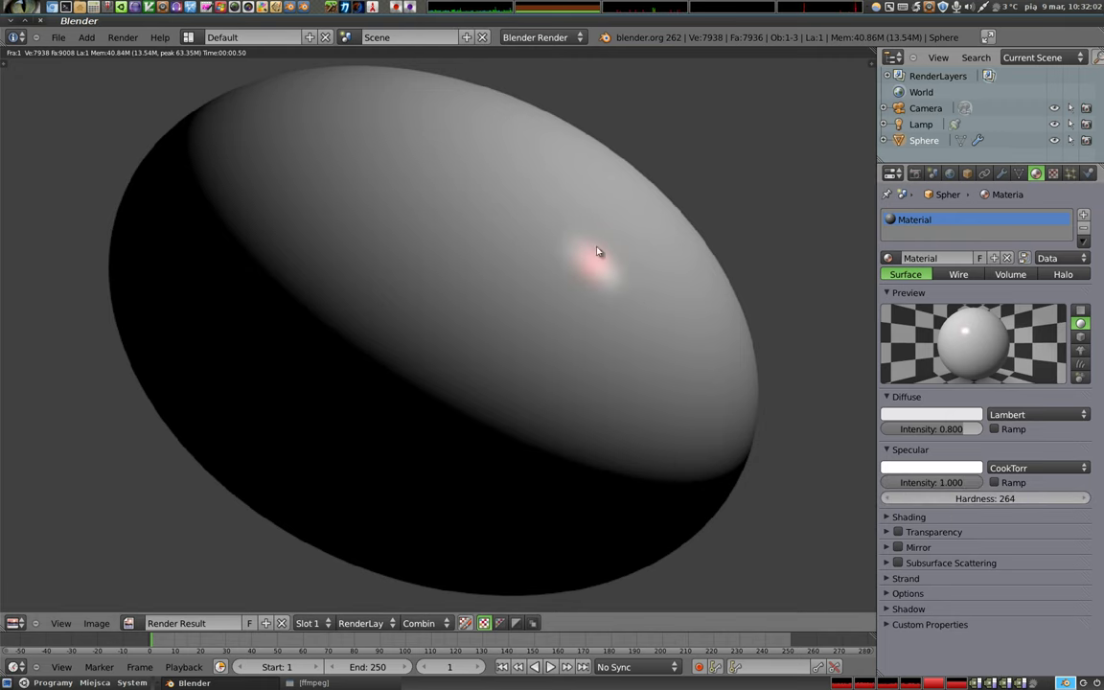
# Compare the Ring Noise, Bands and Rings wood patterns, rendering each one.
pyautogui.click(1053, 173)
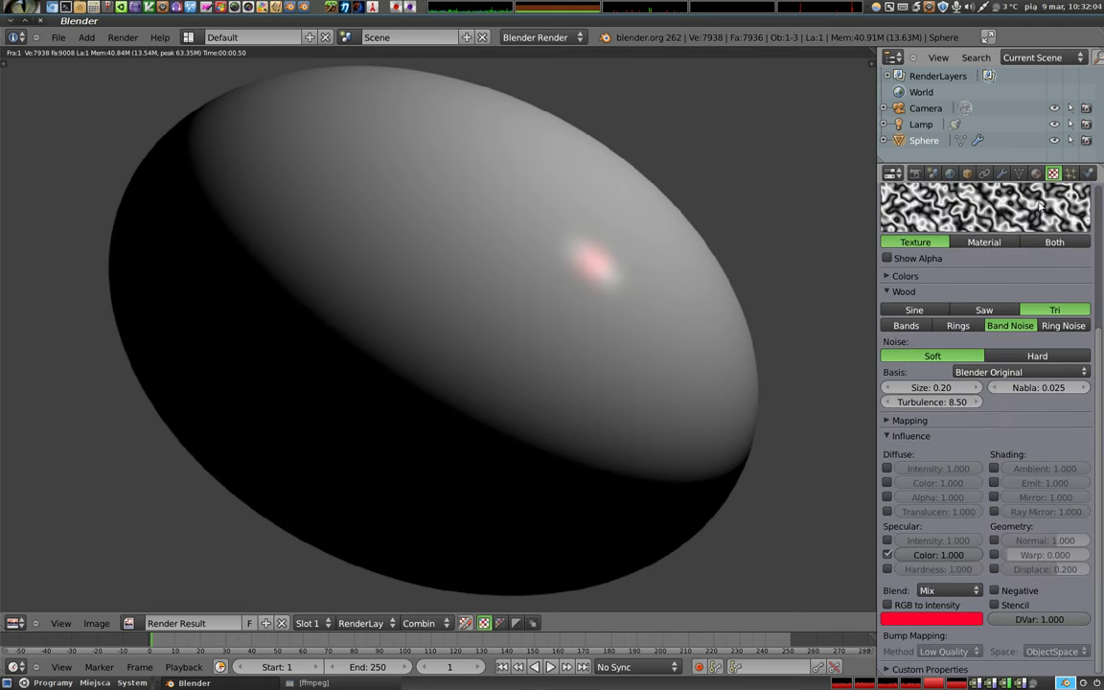
pyautogui.scroll(3, 971, 492)
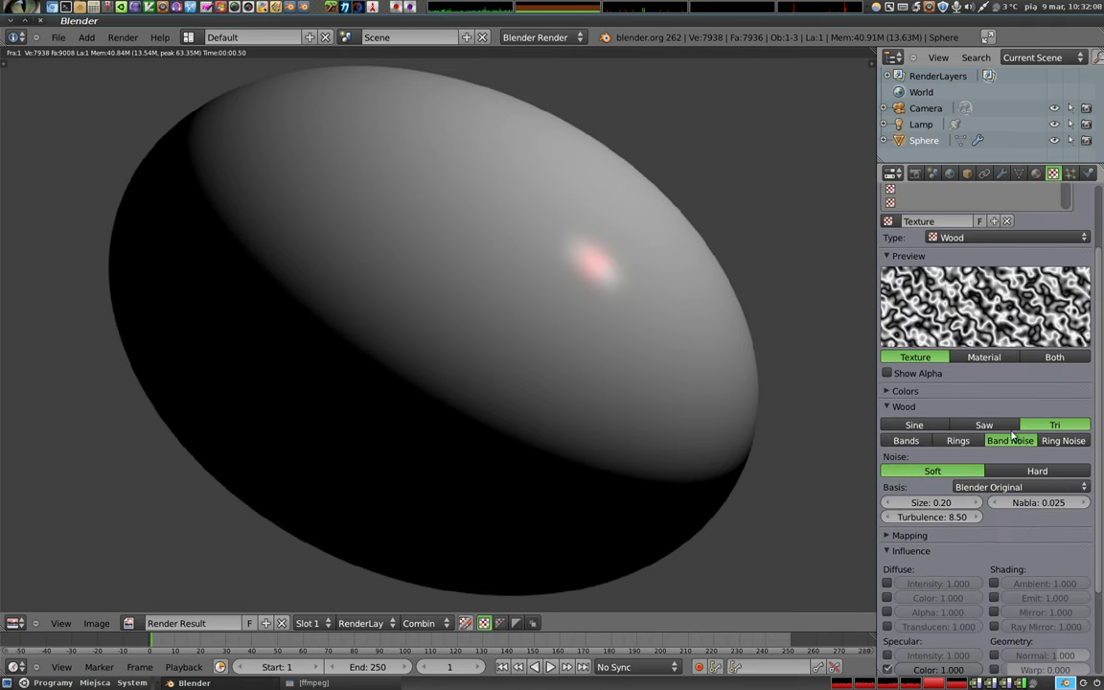
pyautogui.click(1060, 441)
pyautogui.press('F12')
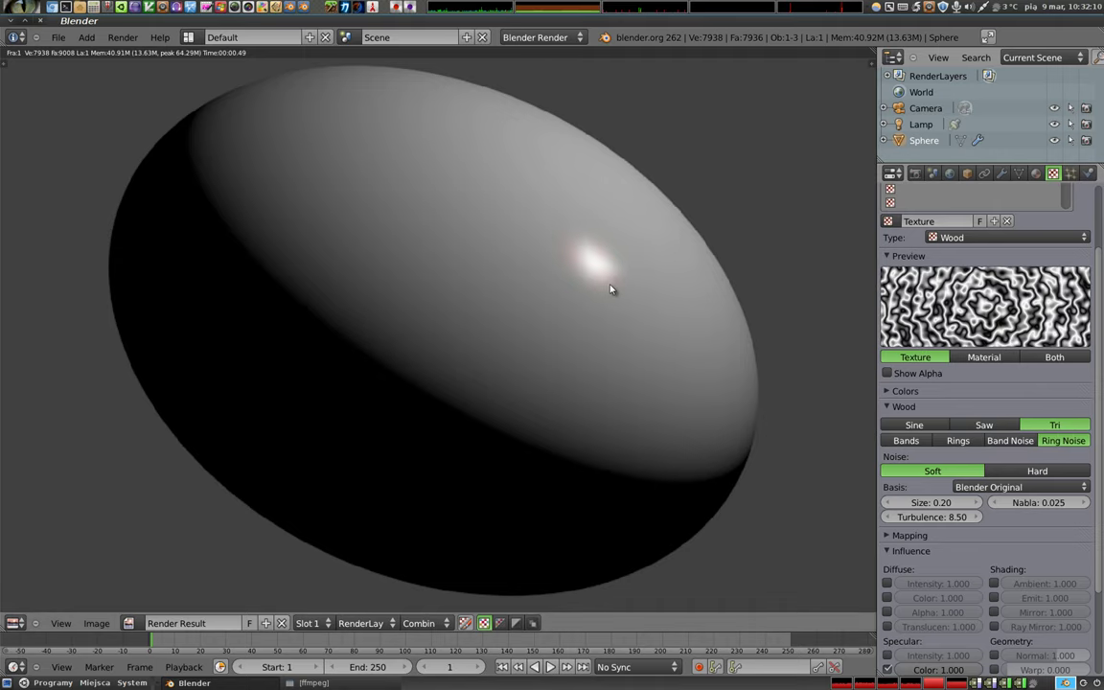
pyautogui.click(908, 441)
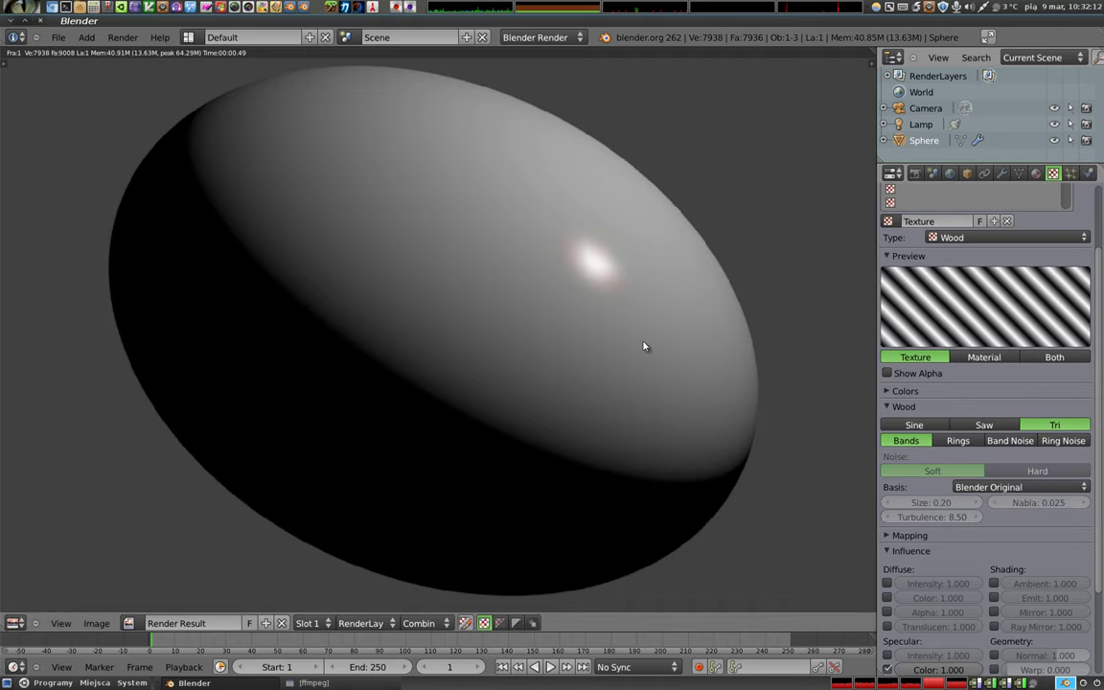
pyautogui.press('F12')
pyautogui.click(958, 441)
pyautogui.press('F12')
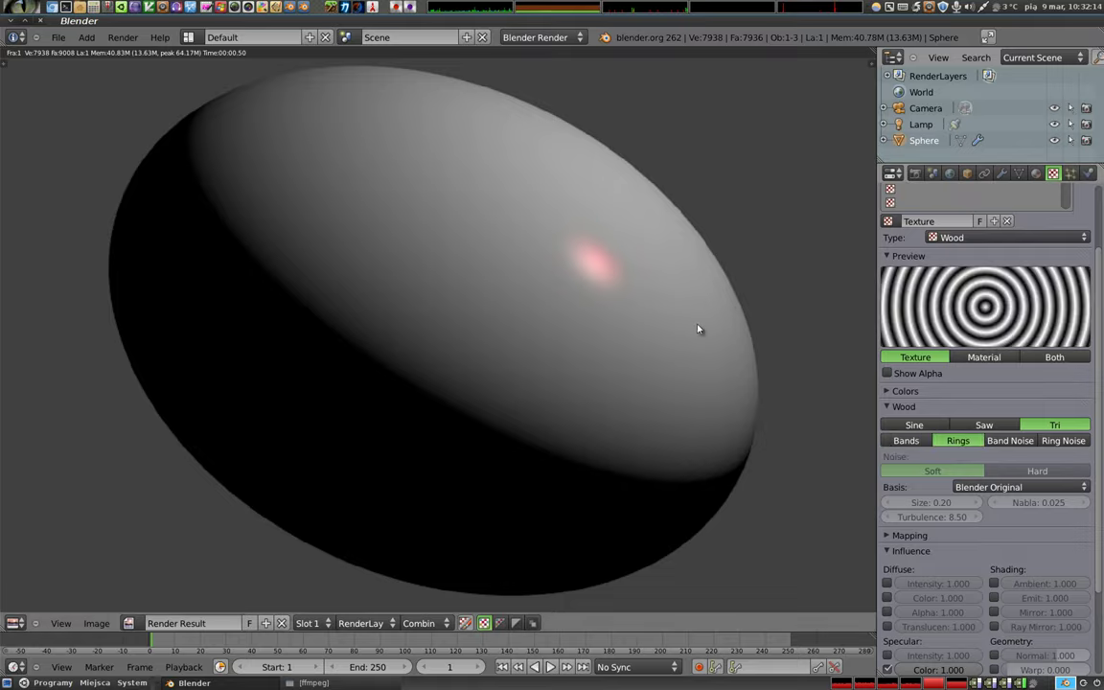
# Settle on Saw-wave Bands for the wood pattern and re-render the egg.
pyautogui.click(984, 426)
pyautogui.press('F12')
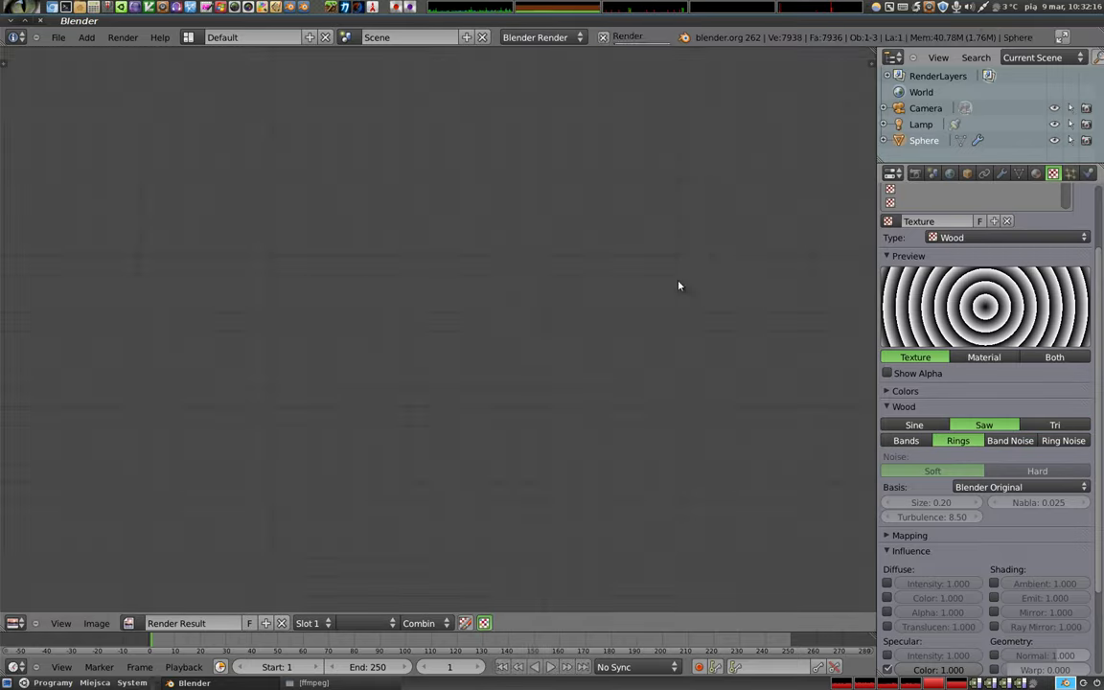
pyautogui.click(907, 441)
pyautogui.press('F12')
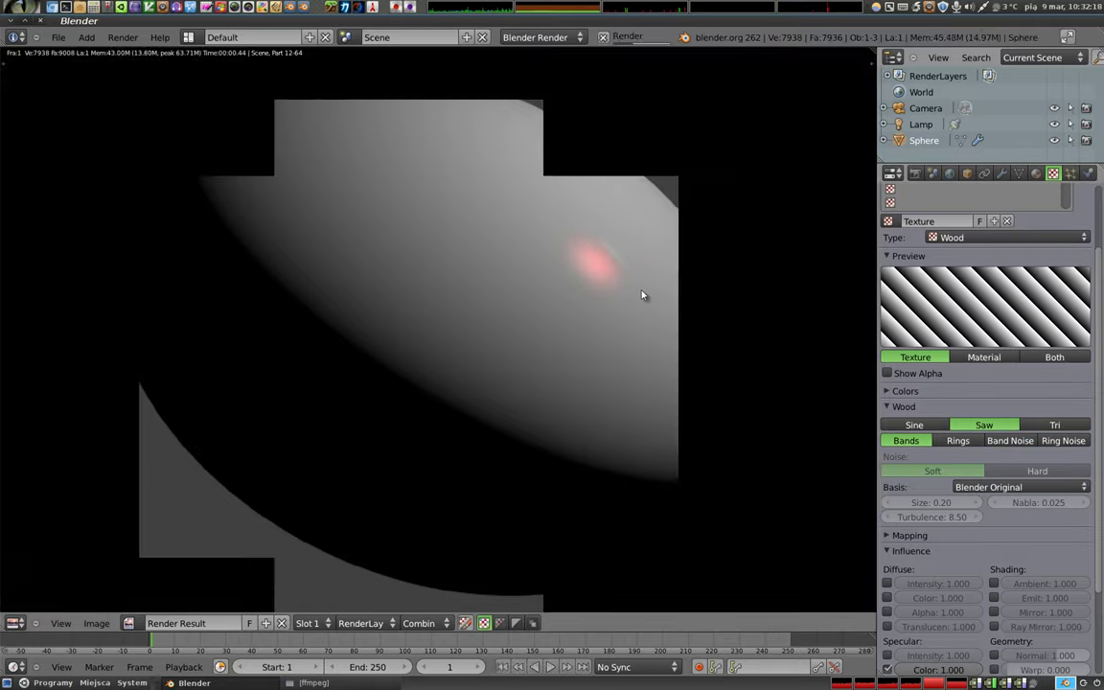
pyautogui.scroll(2, 616, 248)
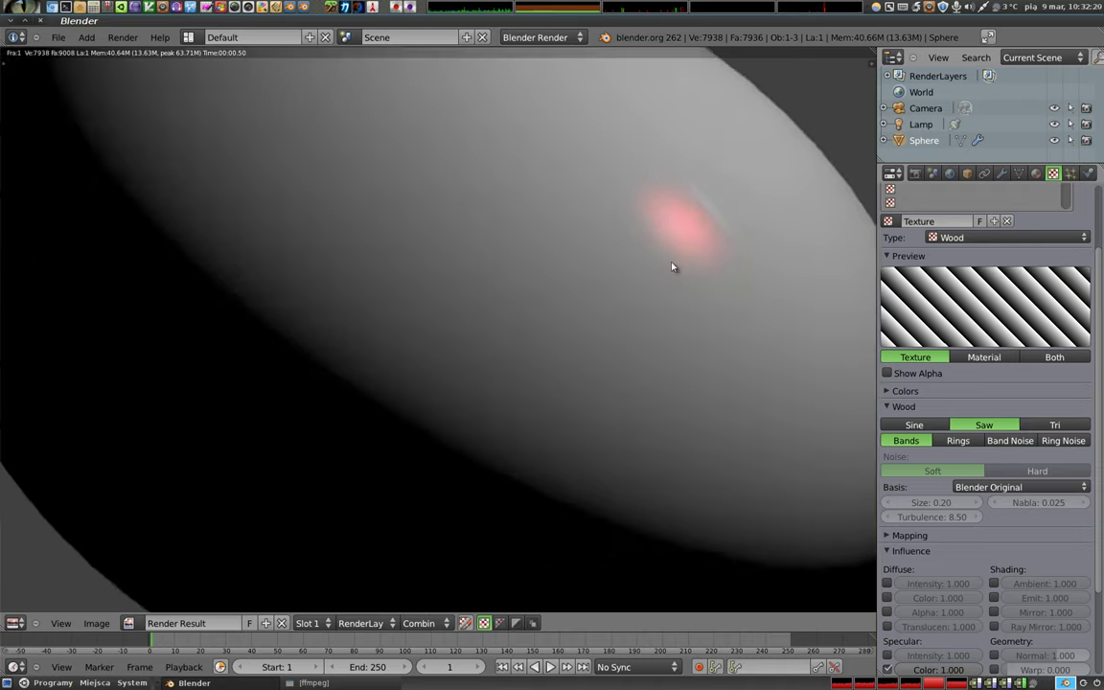
pyautogui.scroll(2, 641, 264)
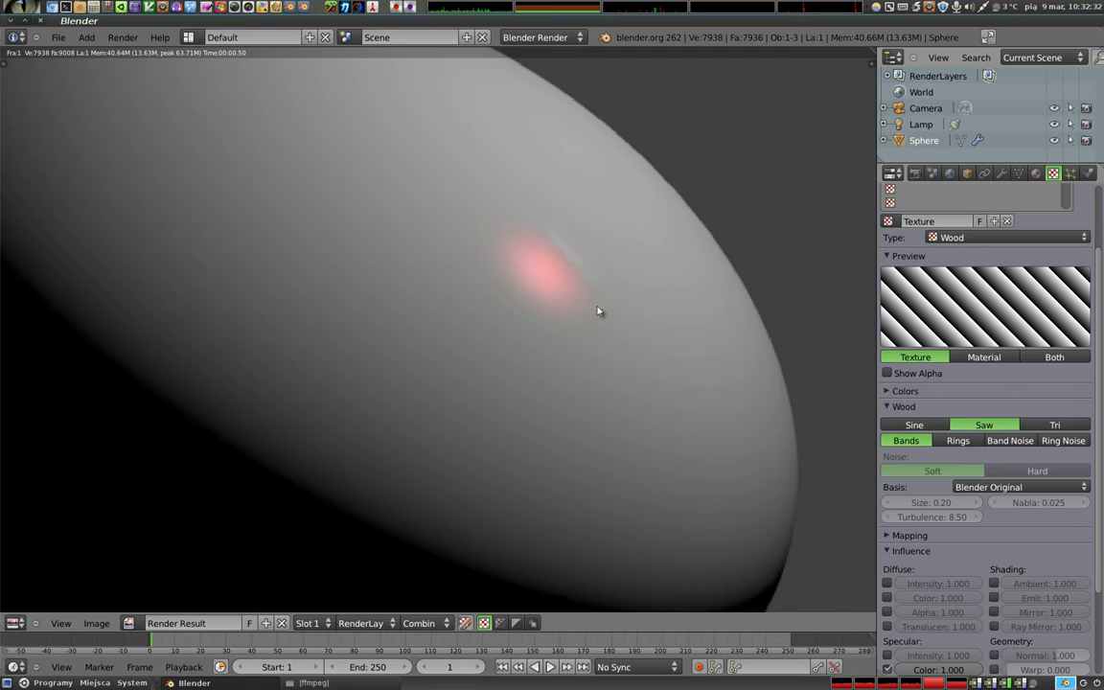
pyautogui.press('F12')
# Enable a colour ramp on the Wood texture, move both stops toward the middle, and render.
pyautogui.click(901, 391)
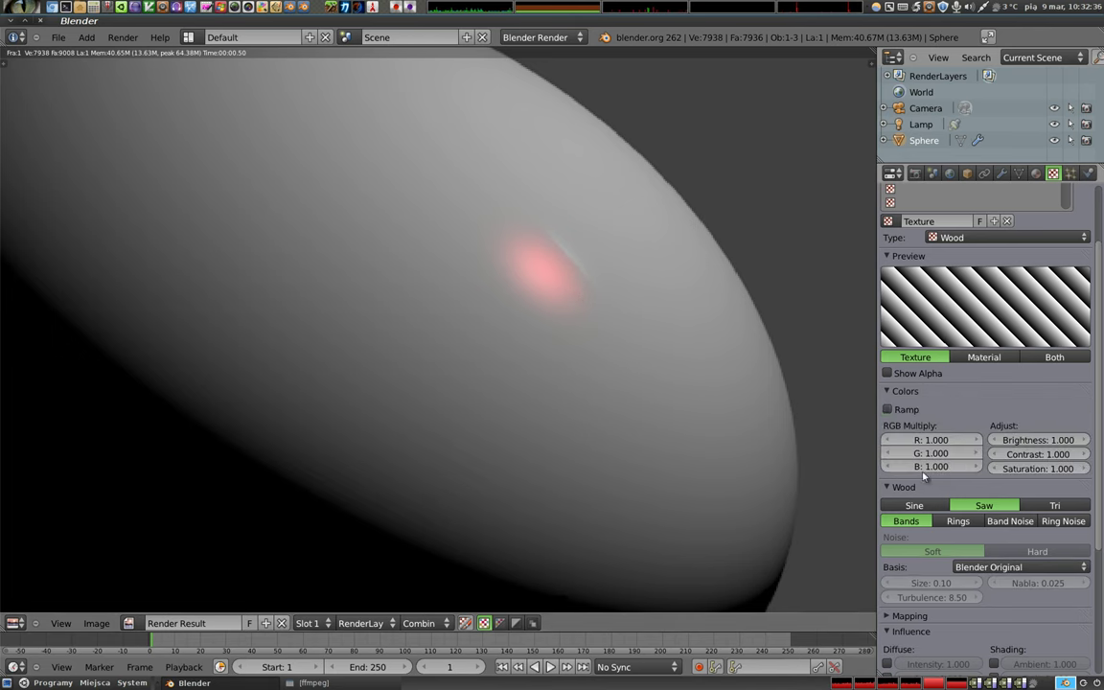
pyautogui.click(888, 409)
pyautogui.moveTo(1085, 439); pyautogui.dragTo(996, 439)
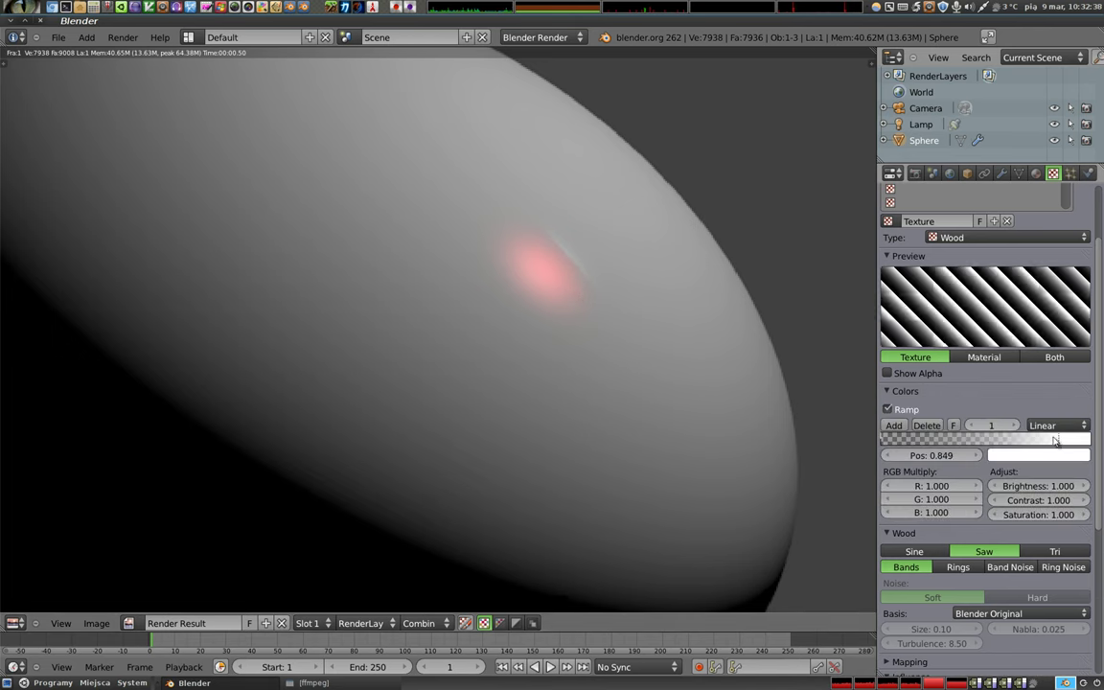
pyautogui.moveTo(883, 439); pyautogui.dragTo(988, 439)
pyautogui.press('F12')
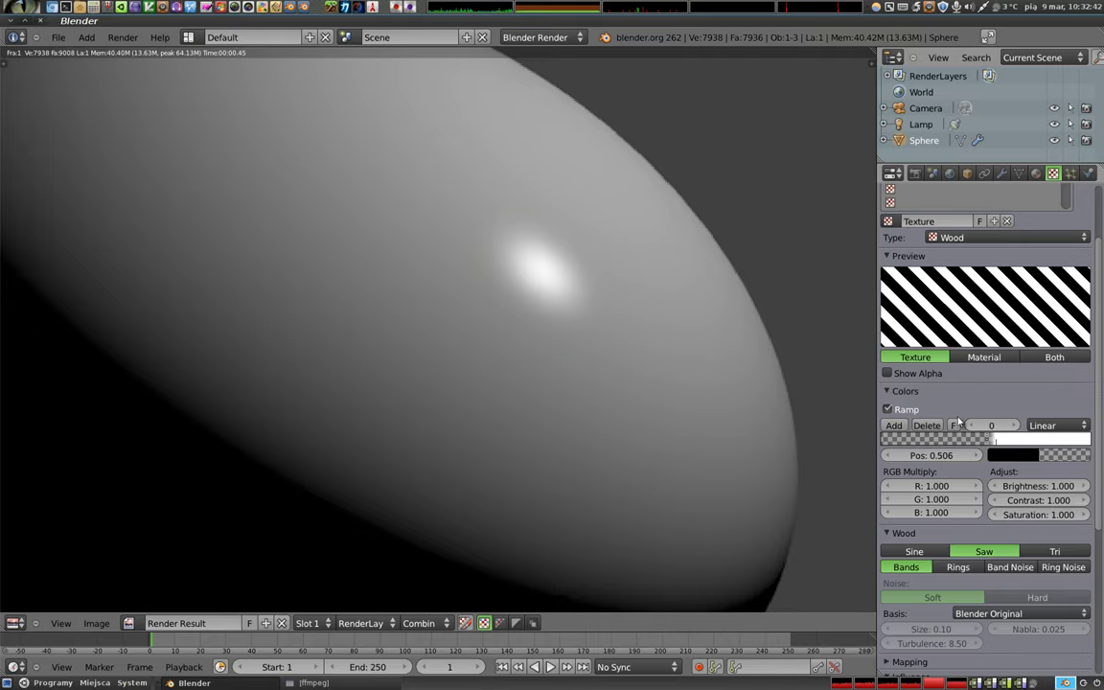
# Move the ramp stops near the right end (0.856) to produce thin dark lines, rendering after each change.
pyautogui.moveTo(987, 439); pyautogui.dragTo(908, 439)
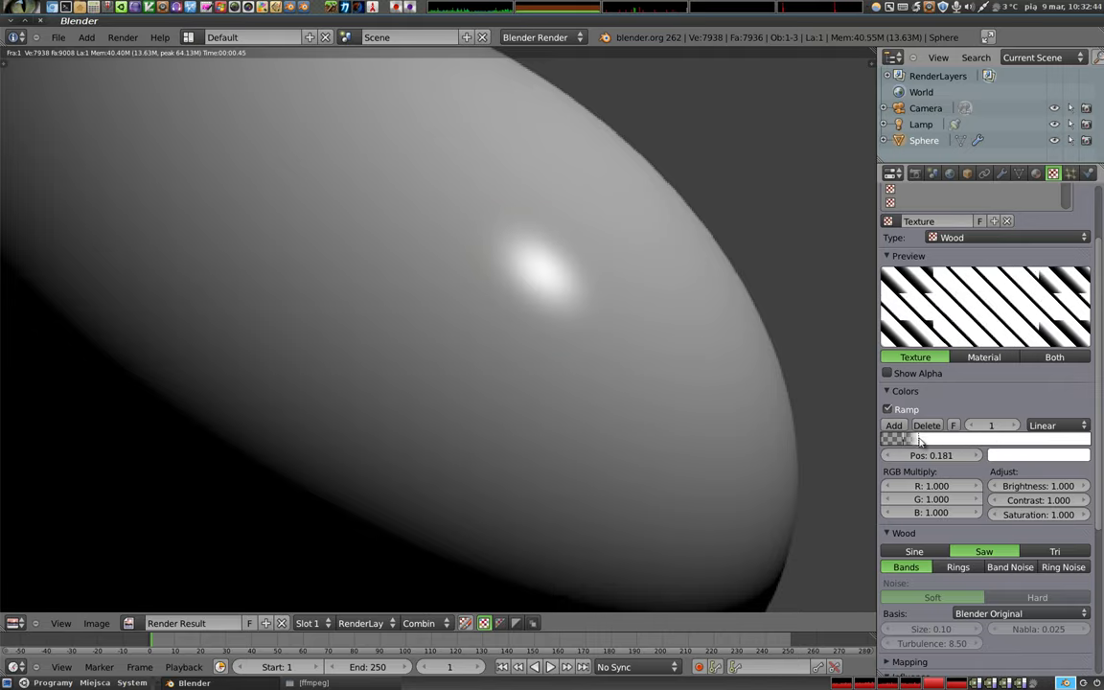
pyautogui.press('F12')
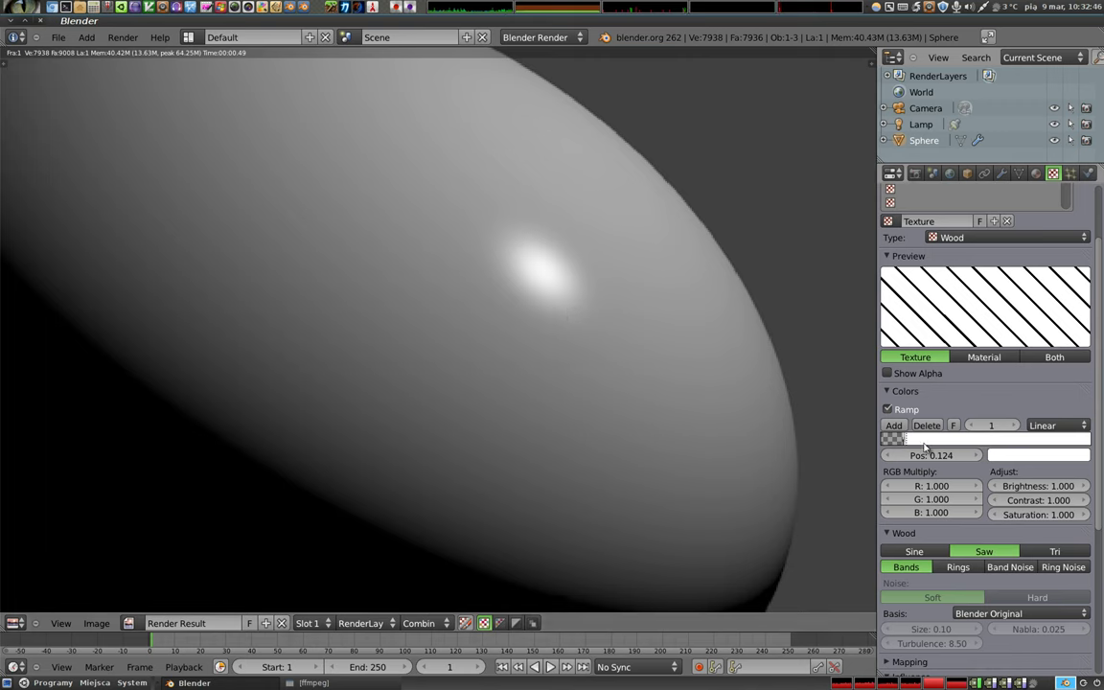
pyautogui.moveTo(907, 439); pyautogui.dragTo(1067, 451)
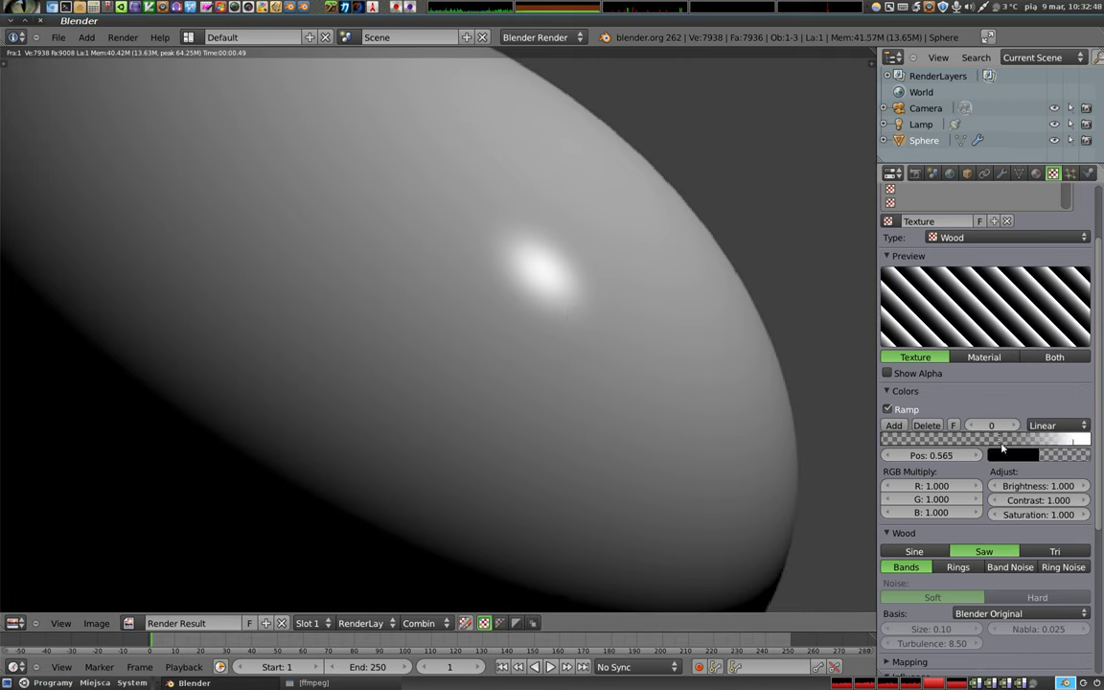
pyautogui.press('F12')
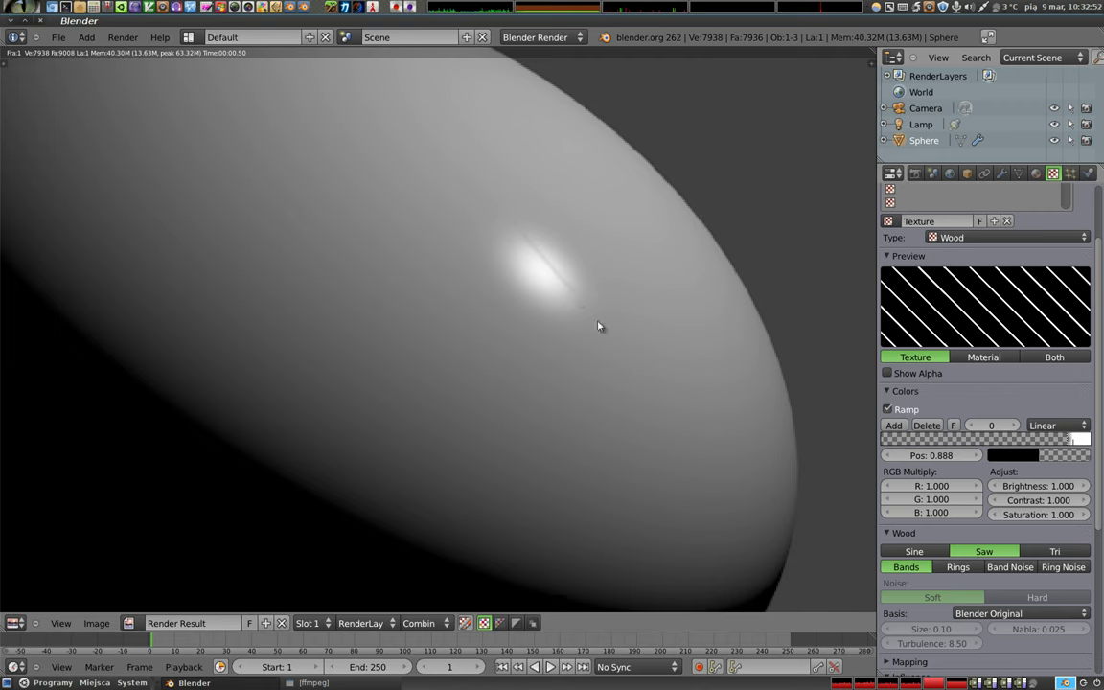
pyautogui.moveTo(1078, 443); pyautogui.dragTo(1049, 443)
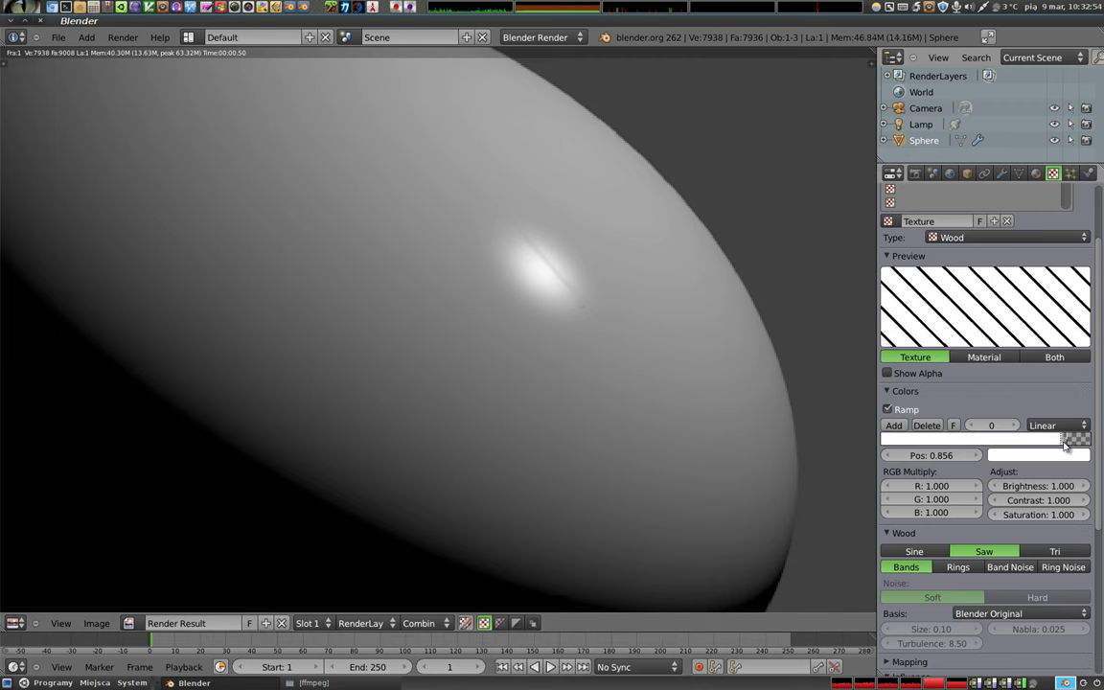
pyautogui.press('F12')
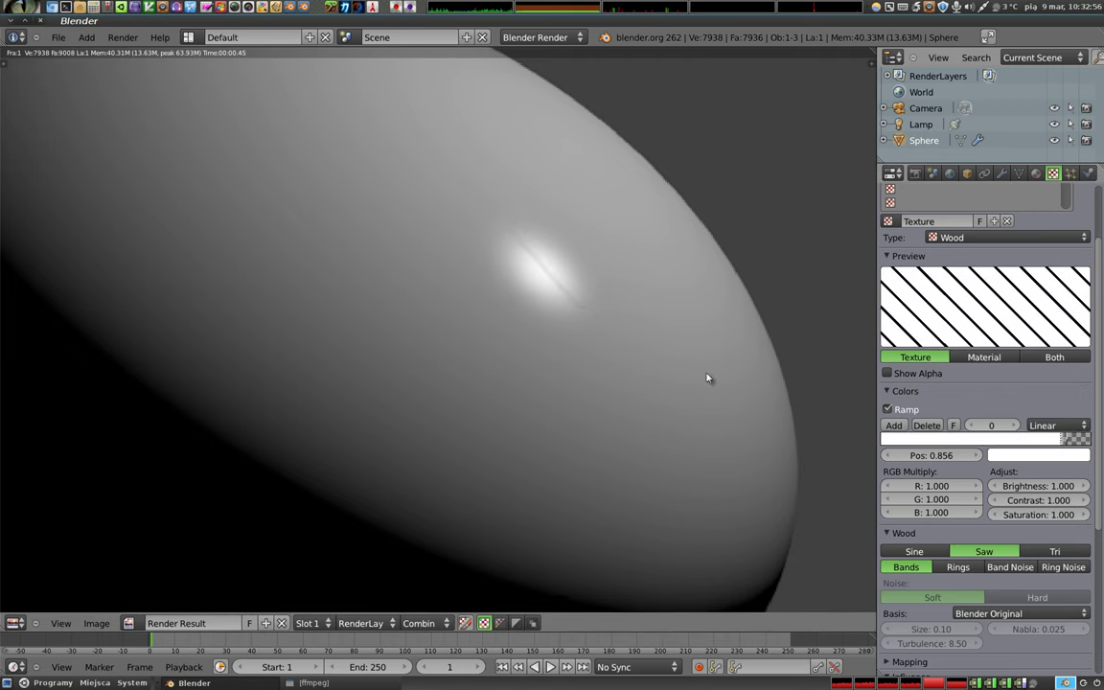
# Colour the Wood ramp stop red and re-render the egg.
pyautogui.click(1038, 454)
pyautogui.click(1043, 384)
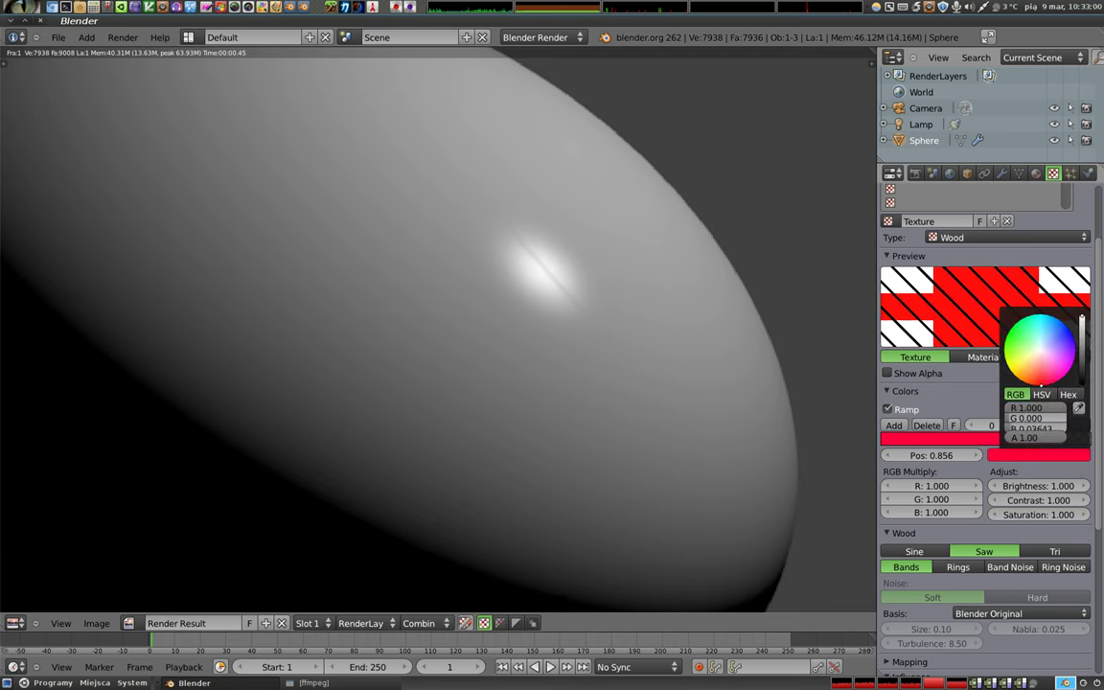
pyautogui.press('F12')
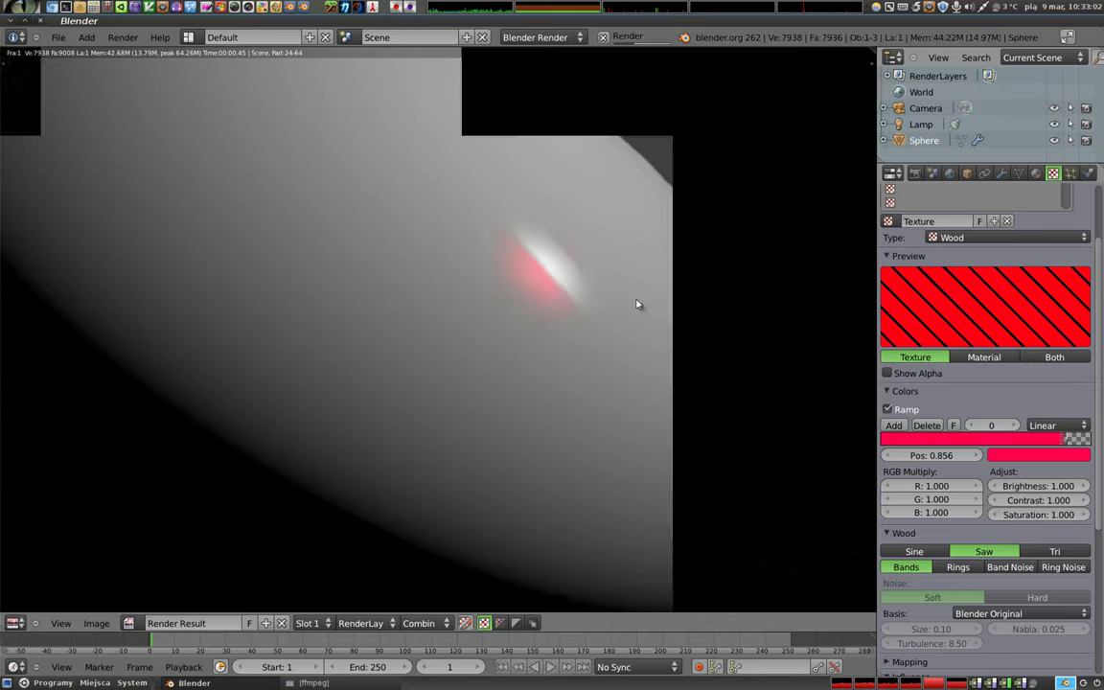
# Edit the Wood ramp stops, moving a stop to 0.860, then re-render and zoom out.
pyautogui.moveTo(1058, 442); pyautogui.dragTo(1028, 447)
pyautogui.keyDown('ctrl'); pyautogui.click(1063, 443); pyautogui.keyUp('ctrl')
pyautogui.click(1058, 443)
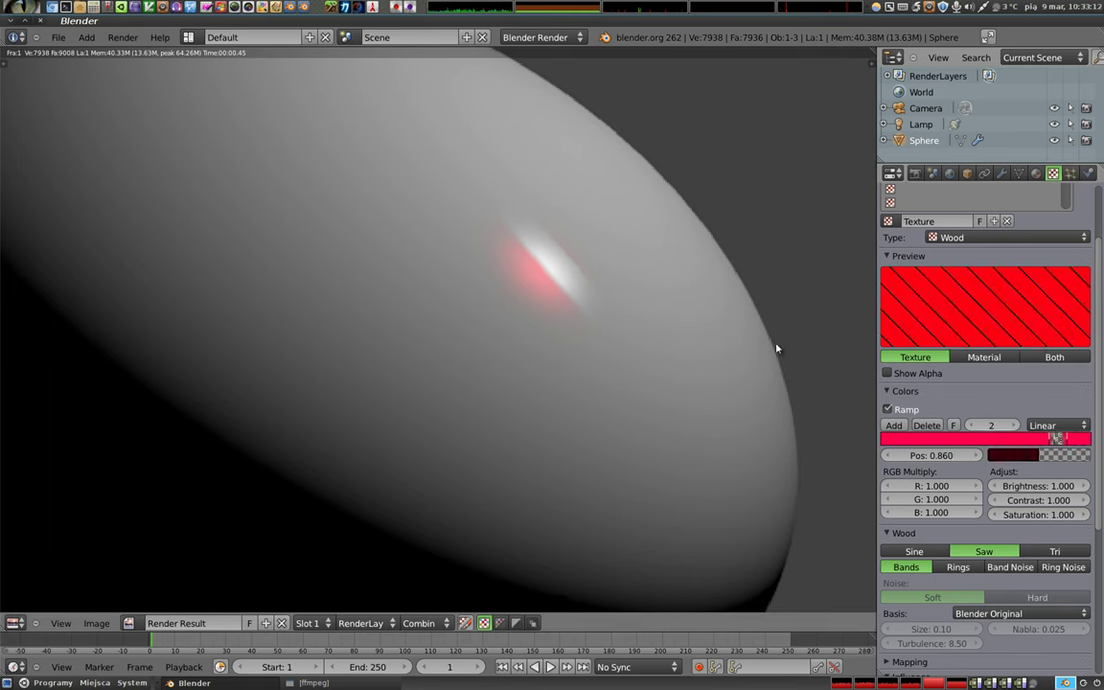
pyautogui.press('F12')
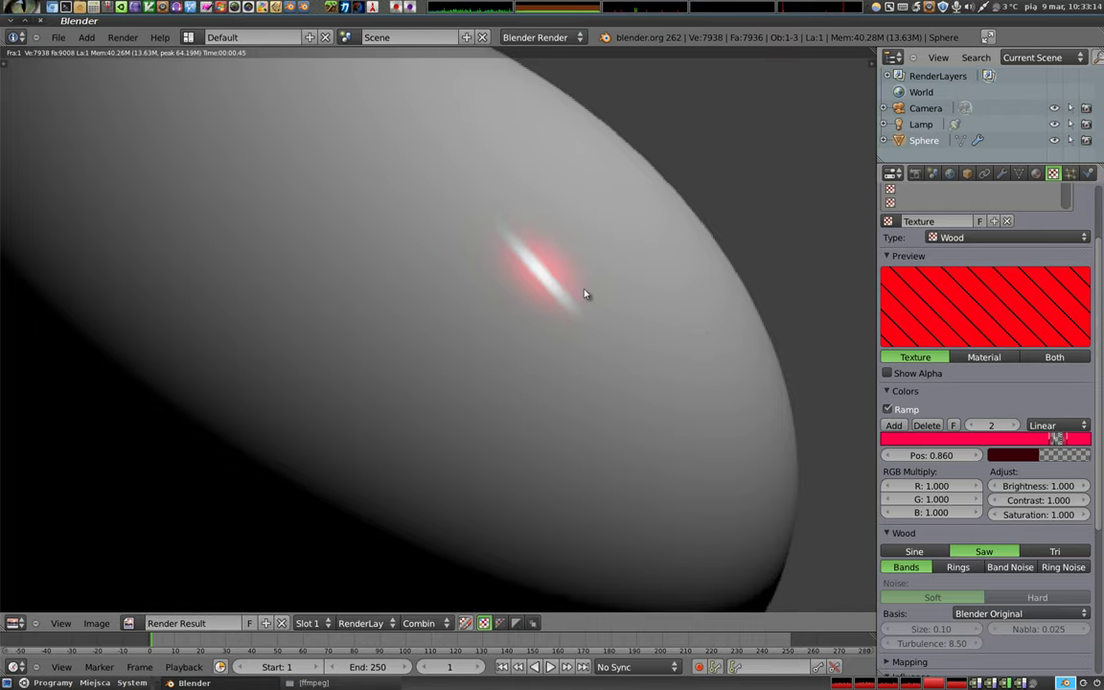
pyautogui.scroll(-4, 537, 311)
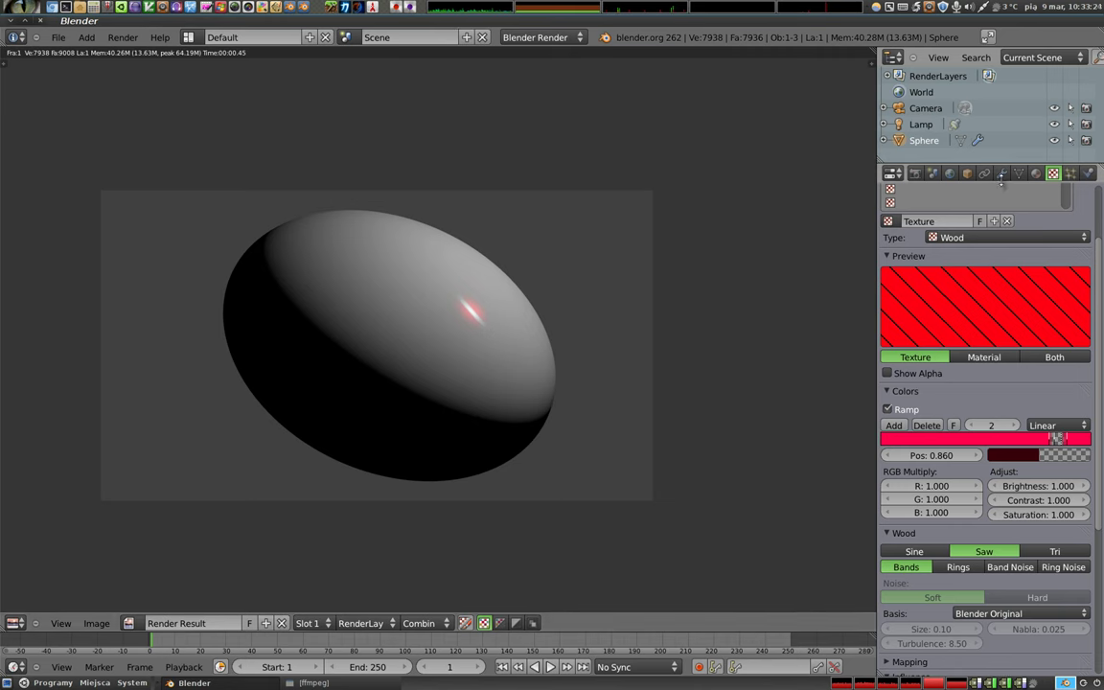
# Lower the material's specular hardness to 4 and re-render the egg.
pyautogui.click(1037, 173)
pyautogui.moveTo(985, 498)
pyautogui.mouseDown()
pyautogui.moveTo(949, 499)
pyautogui.moveTo(963, 498)
pyautogui.mouseUp()
pyautogui.press('F12')
pyautogui.press('F12')
pyautogui.press('F12')
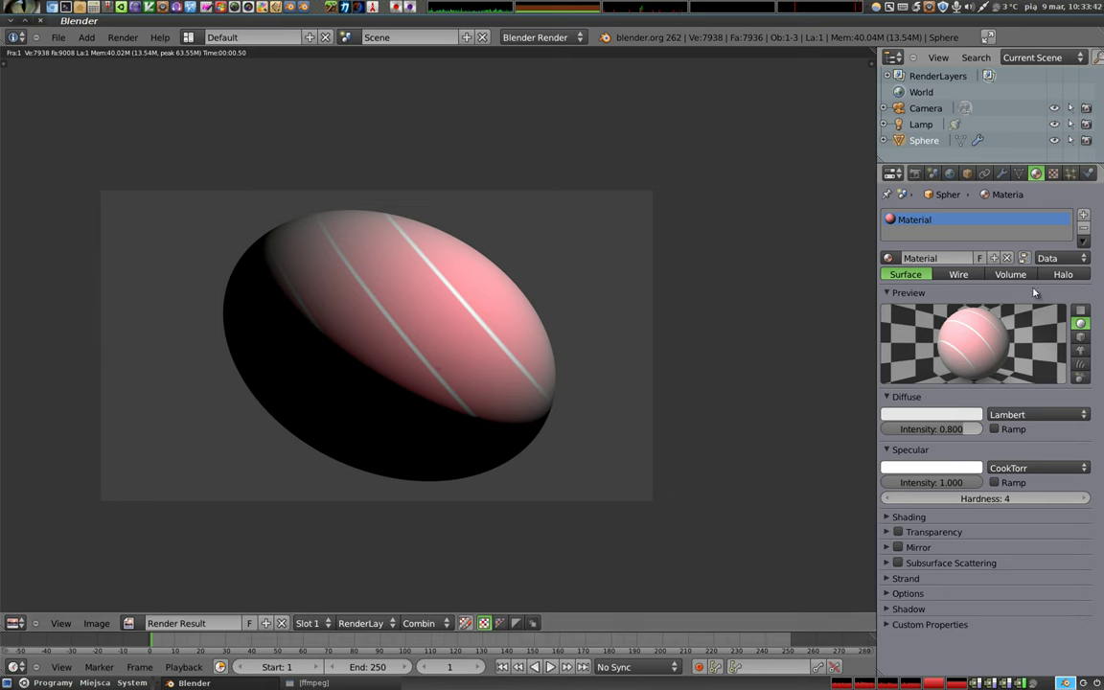
# Unlink the Wood texture and create a new texture in its slot.
pyautogui.click(1054, 173)
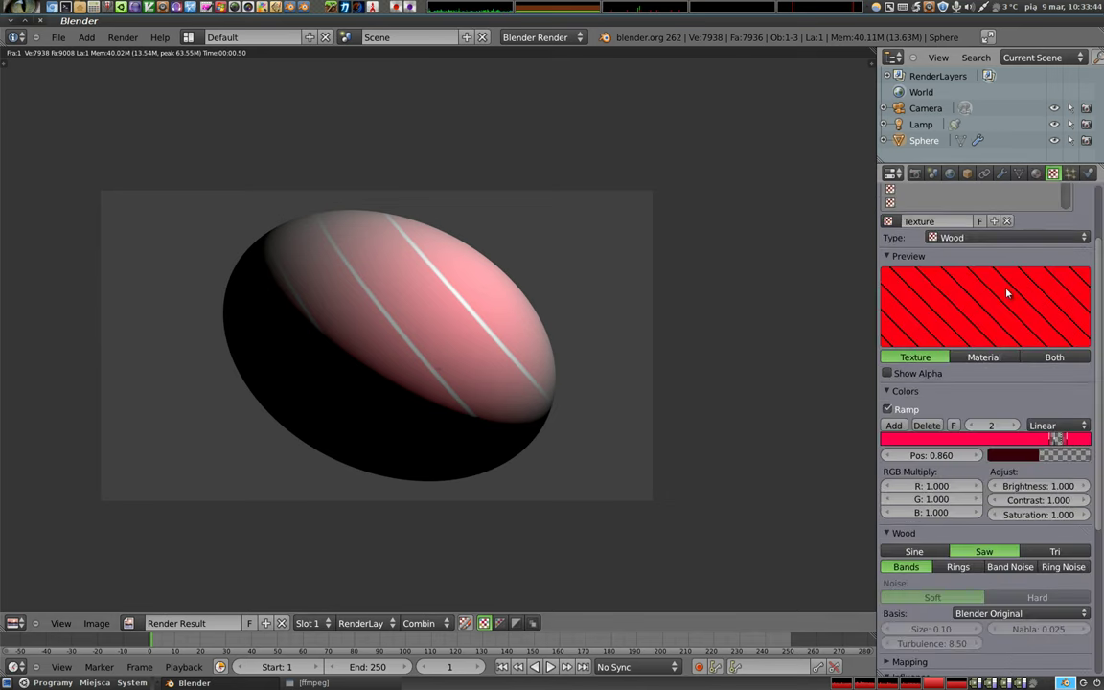
pyautogui.click(1007, 221)
pyautogui.click(974, 222)
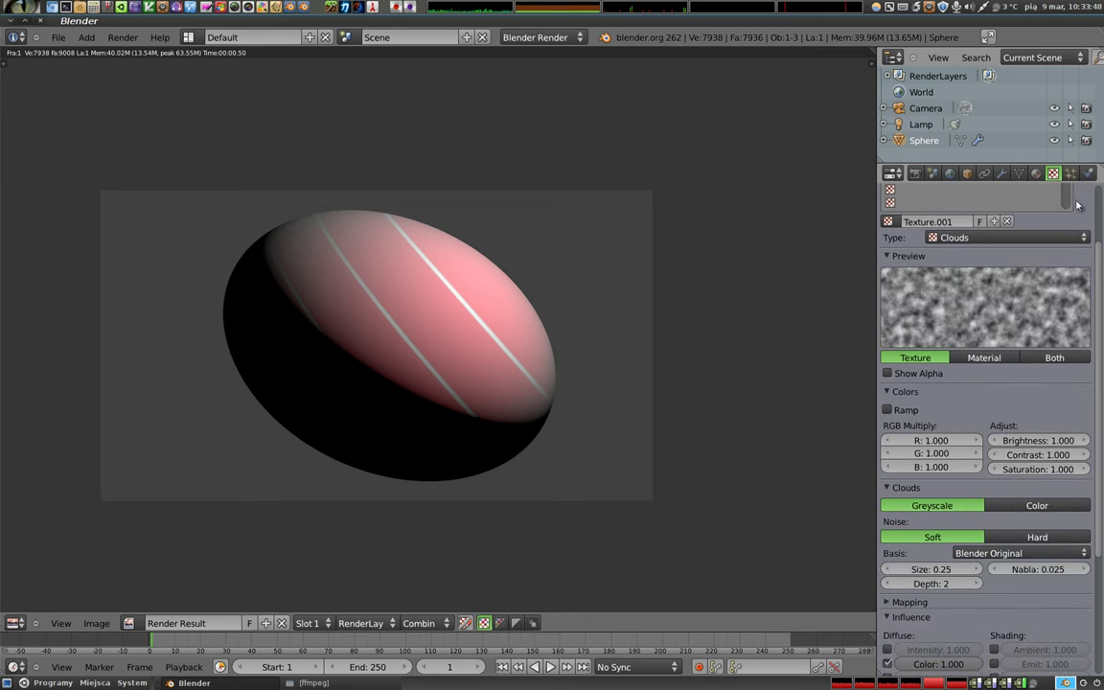
# Render the Clouds effect, then drop specular hardness to 1 and re-render.
pyautogui.click(1037, 173)
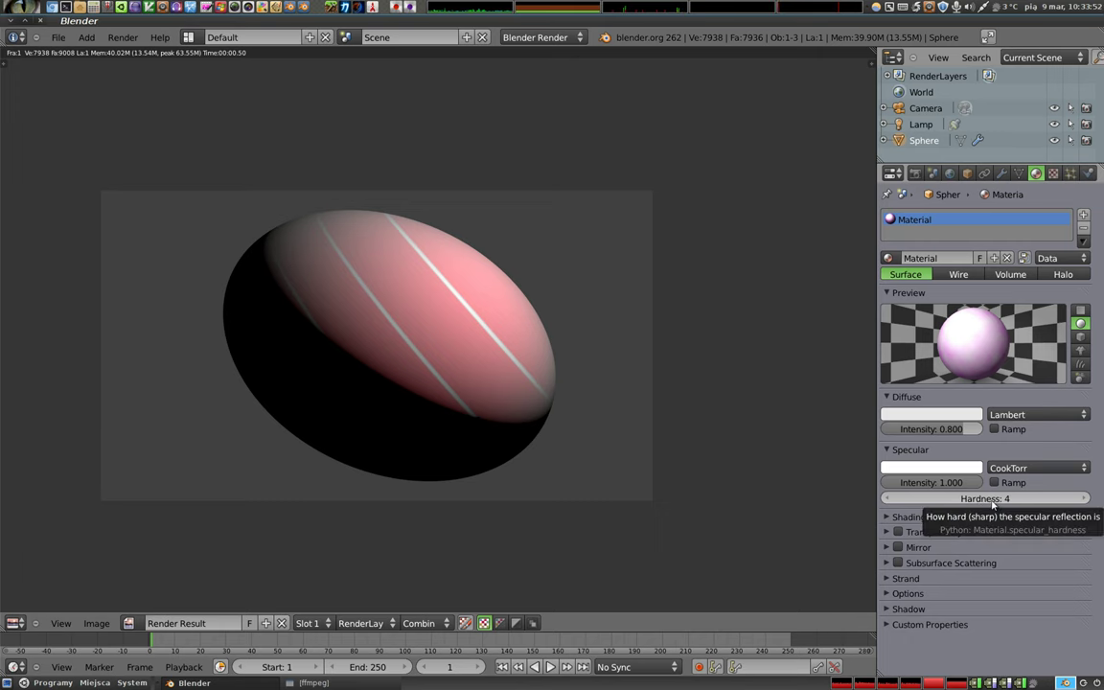
pyautogui.press('F12')
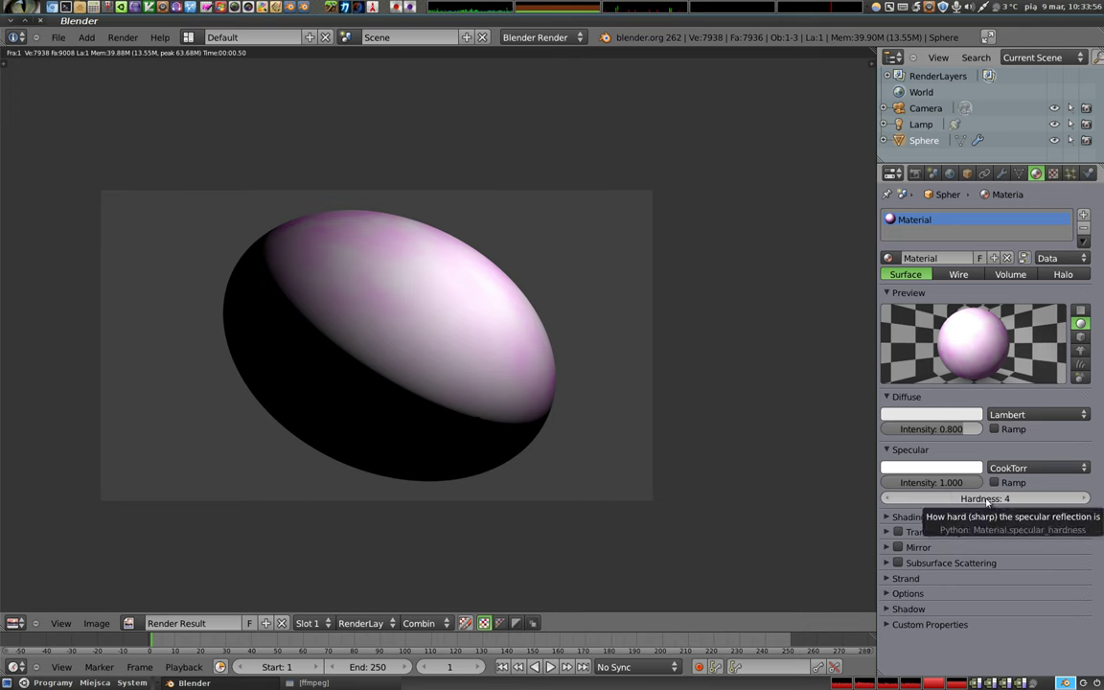
pyautogui.moveTo(989, 500); pyautogui.dragTo(979, 502)
pyautogui.press('F12')
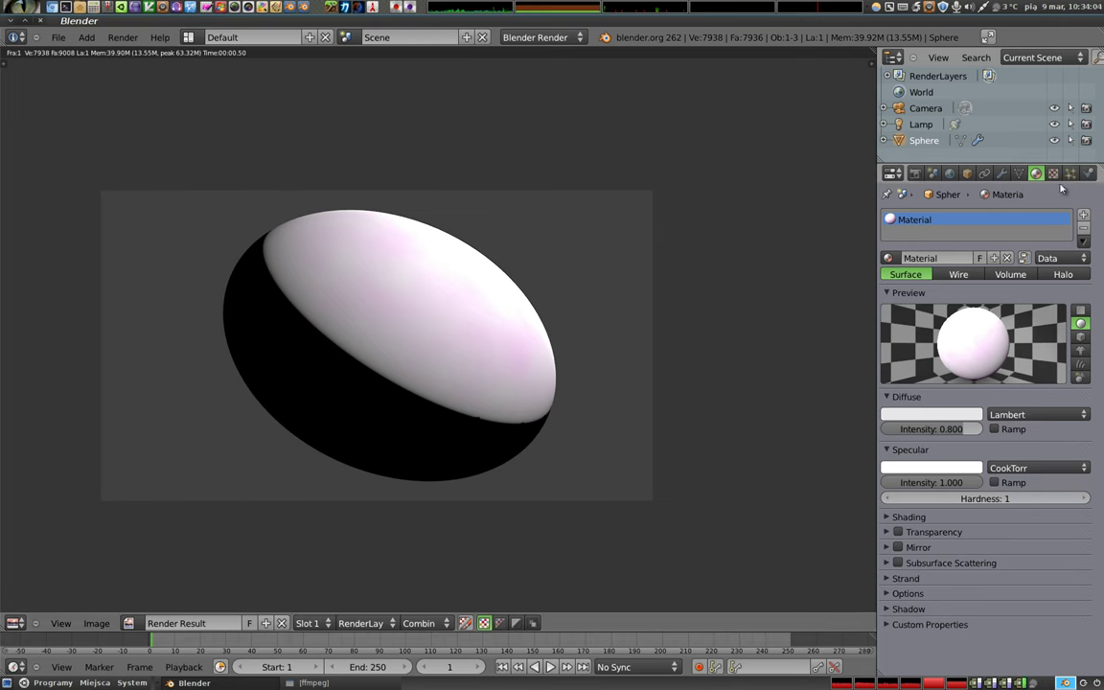
# Make Clouds (depth 4, size 0.05) drive specular hardness and intensity, not diffuse colour.
pyautogui.click(1054, 174)
pyautogui.scroll(-5, 956, 513)
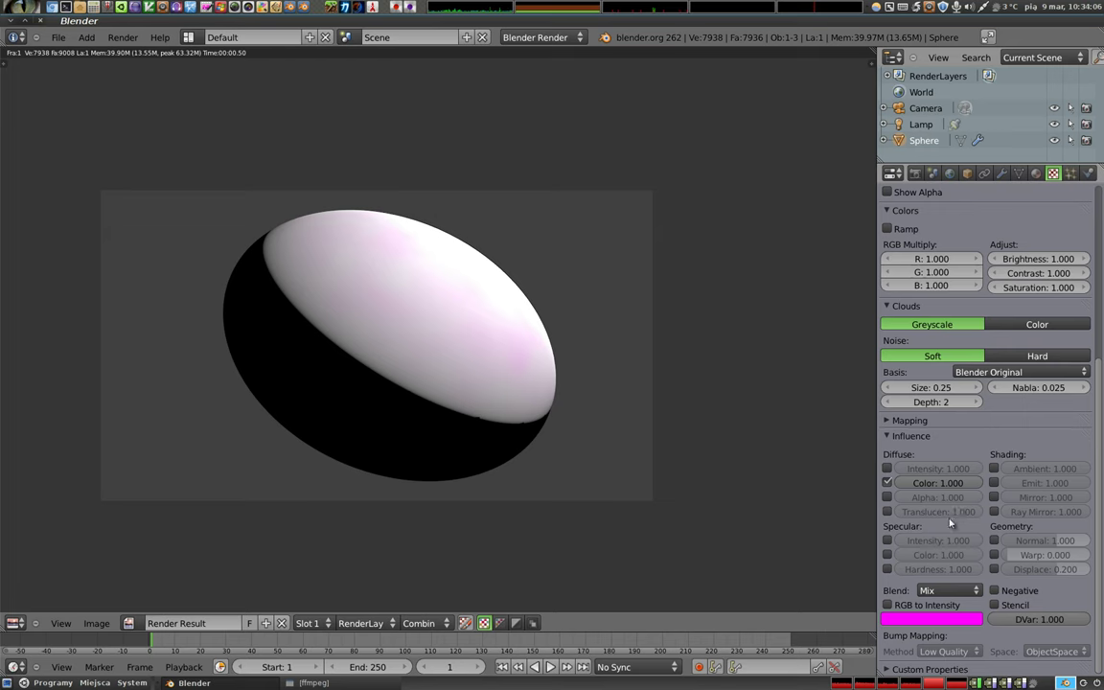
pyautogui.click(888, 569)
pyautogui.click(888, 483)
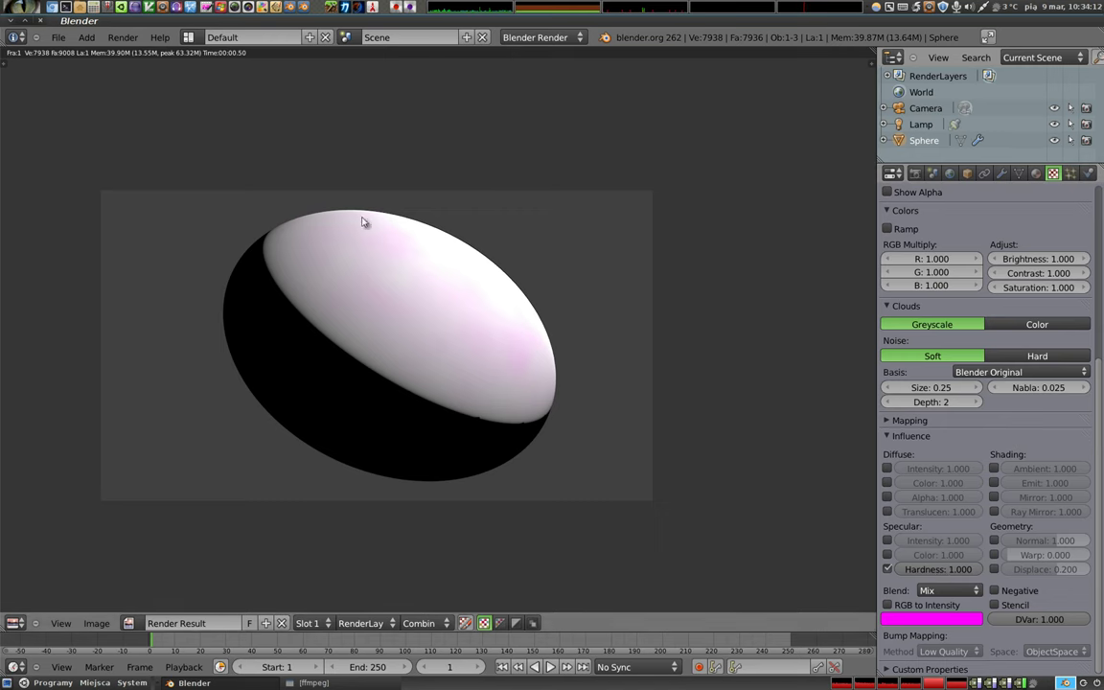
pyautogui.press('F12')
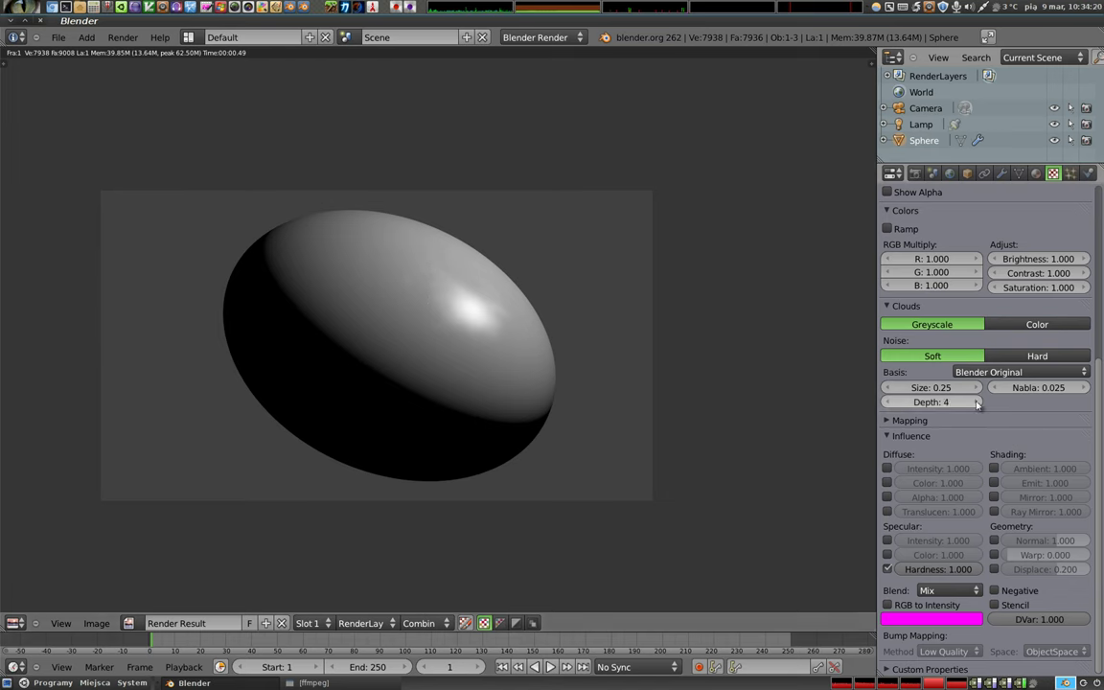
pyautogui.press('F12')
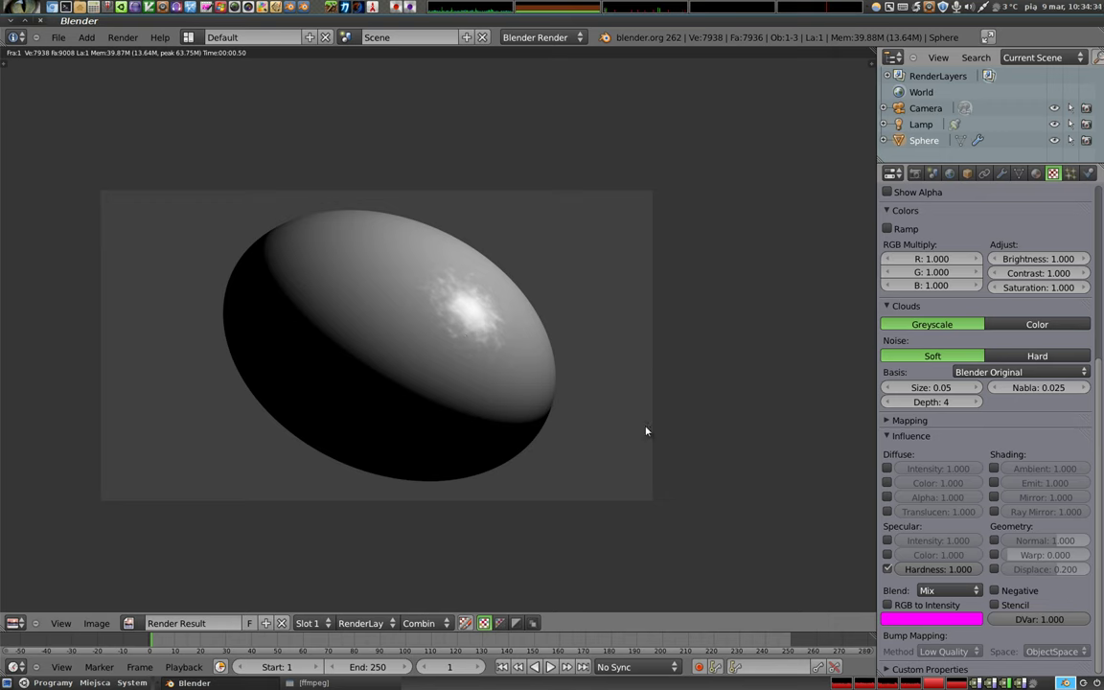
pyautogui.click(888, 541)
# Switch the texture type to Voronoi with noise size 0.35 and render the speckled highlight.
pyautogui.press('F12')
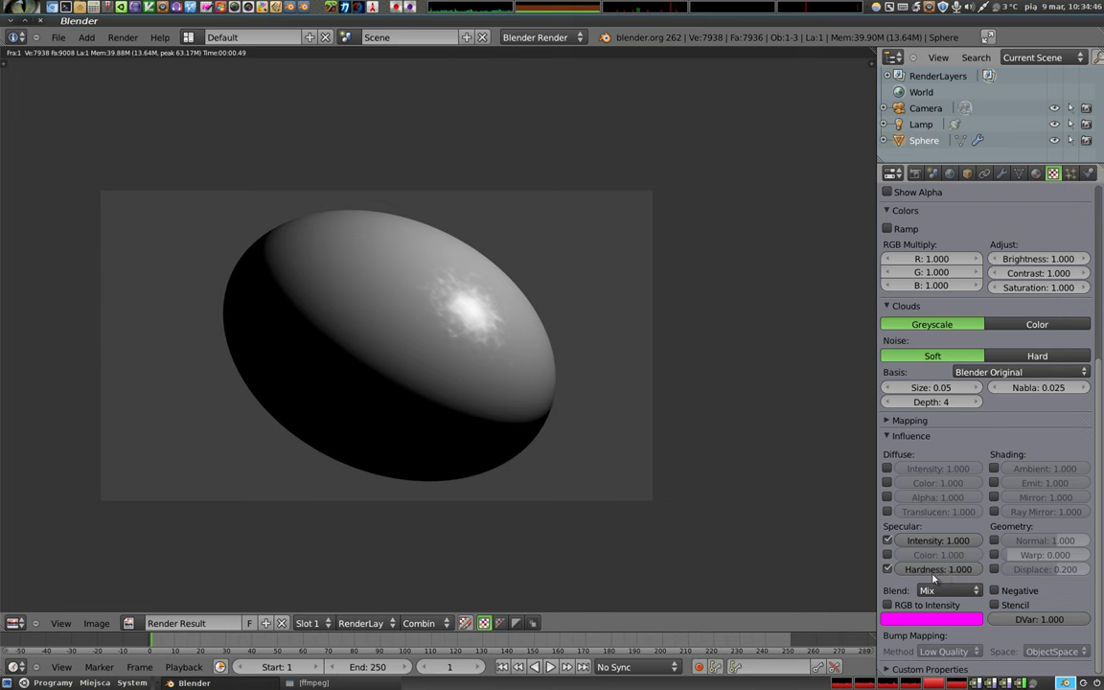
pyautogui.scroll(1, 917, 377)
pyautogui.scroll(2, 917, 376)
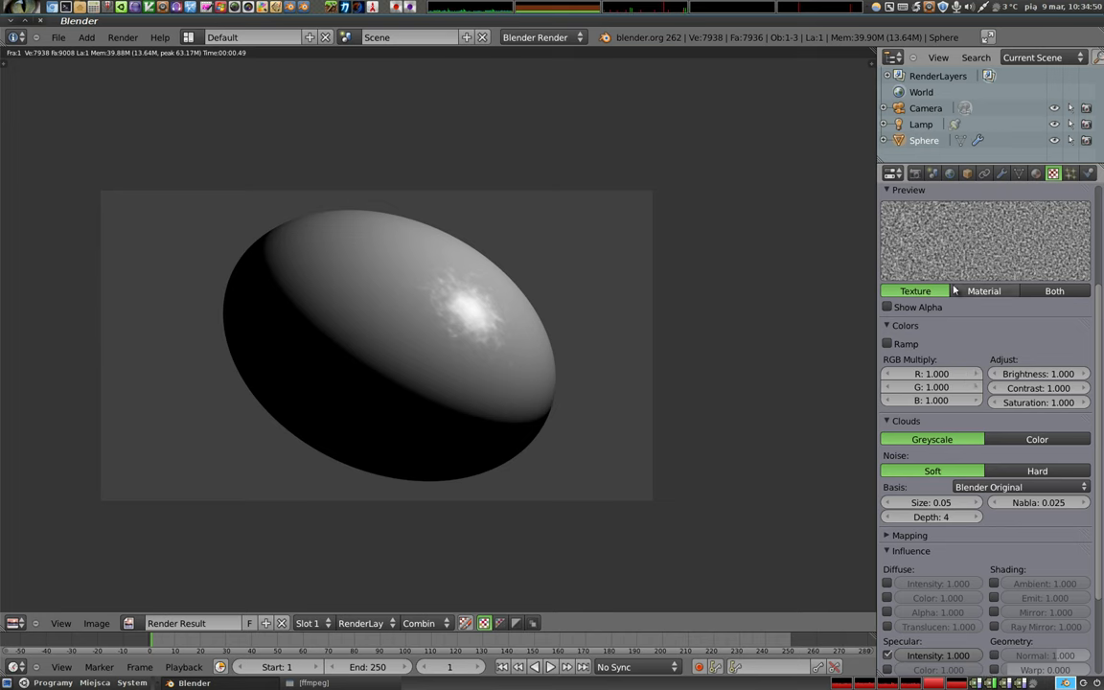
pyautogui.scroll(2, 958, 287)
pyautogui.click(984, 265)
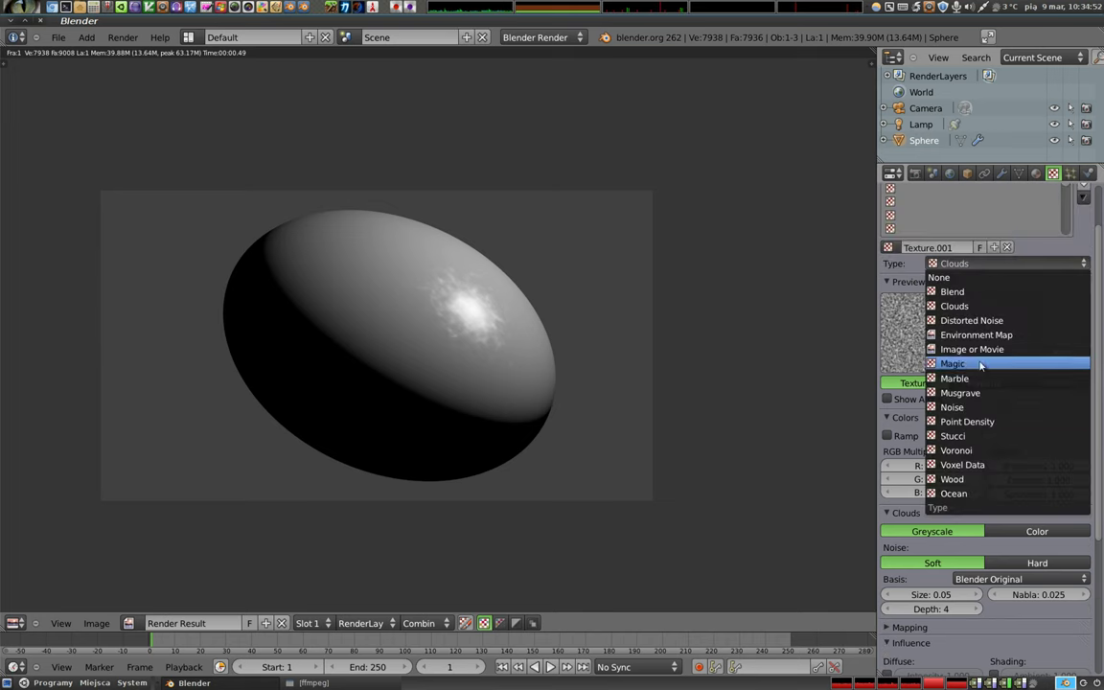
pyautogui.click(973, 450)
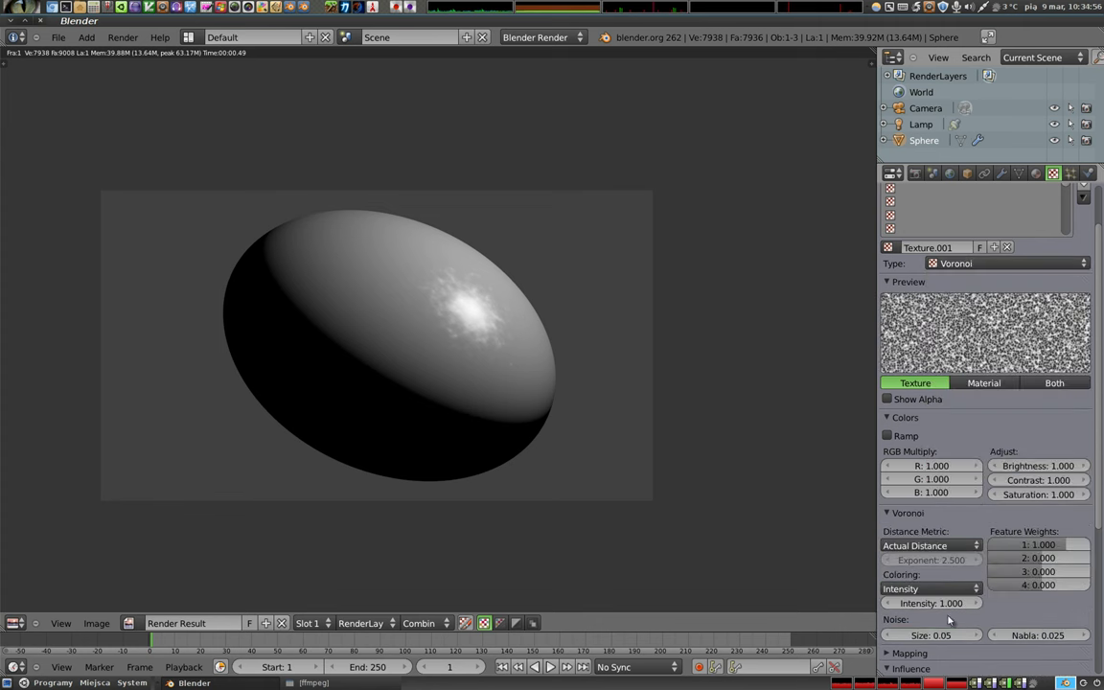
pyautogui.moveTo(934, 634); pyautogui.dragTo(959, 635)
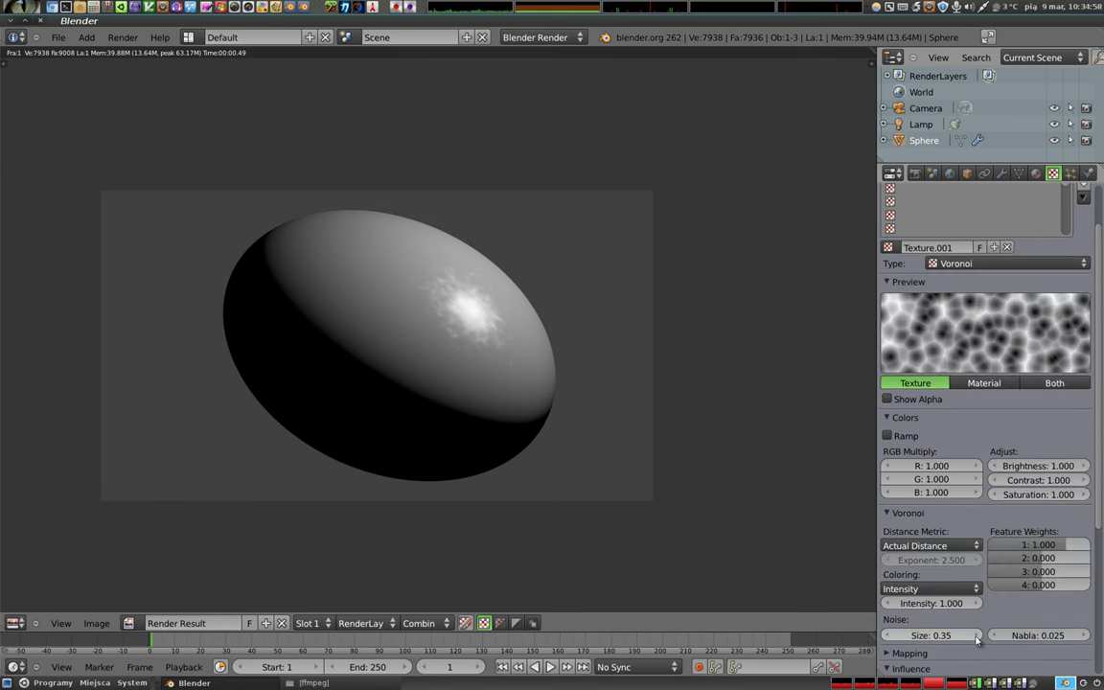
pyautogui.press('F12')
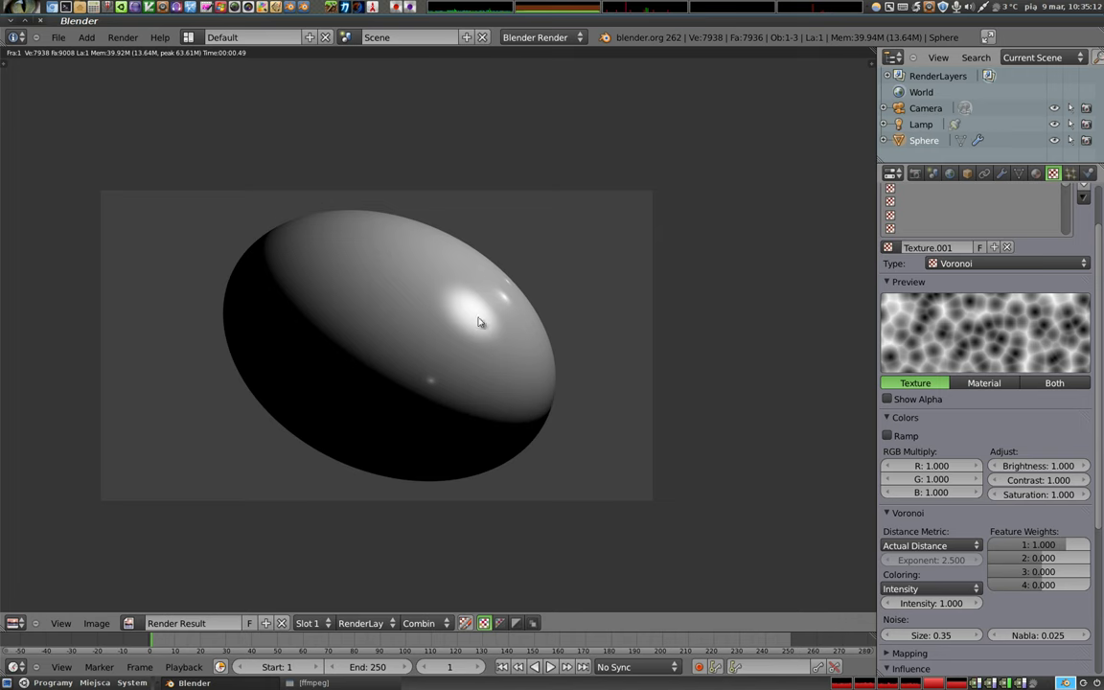
# Set the material's specular intensity to 0 and re-render.
pyautogui.click(1037, 173)
pyautogui.moveTo(976, 490); pyautogui.dragTo(816, 488)
pyautogui.press('F12')
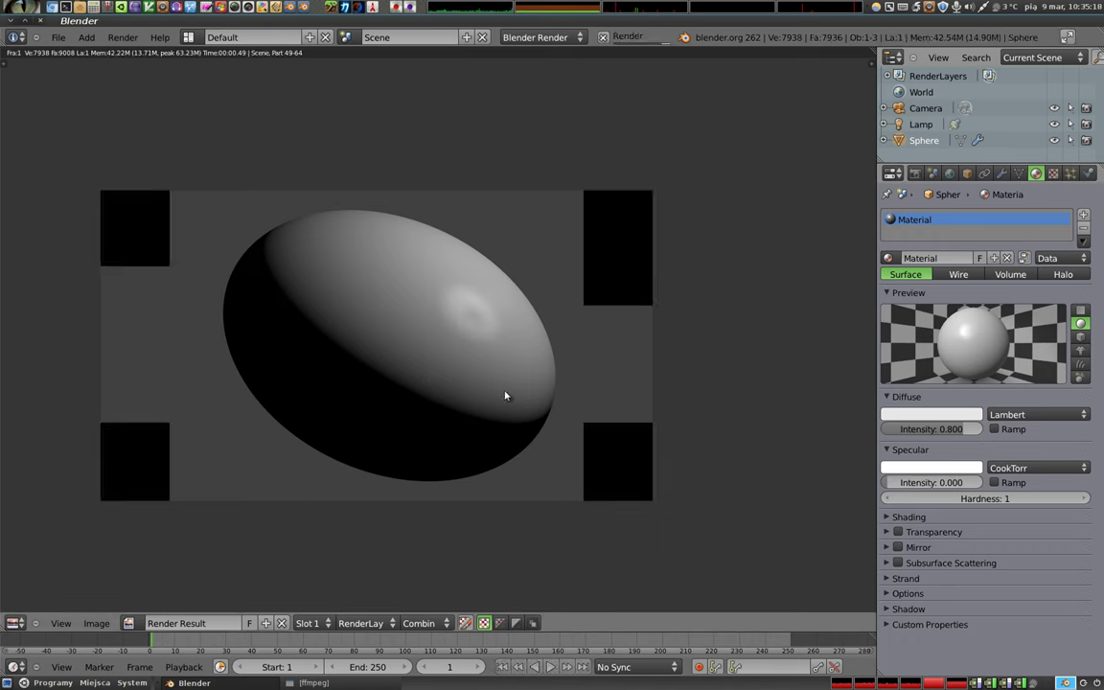
# Shrink the Voronoi size through 0.25 and 0.15 to 0.05, rendering each, then close the render.
pyautogui.click(1054, 172)
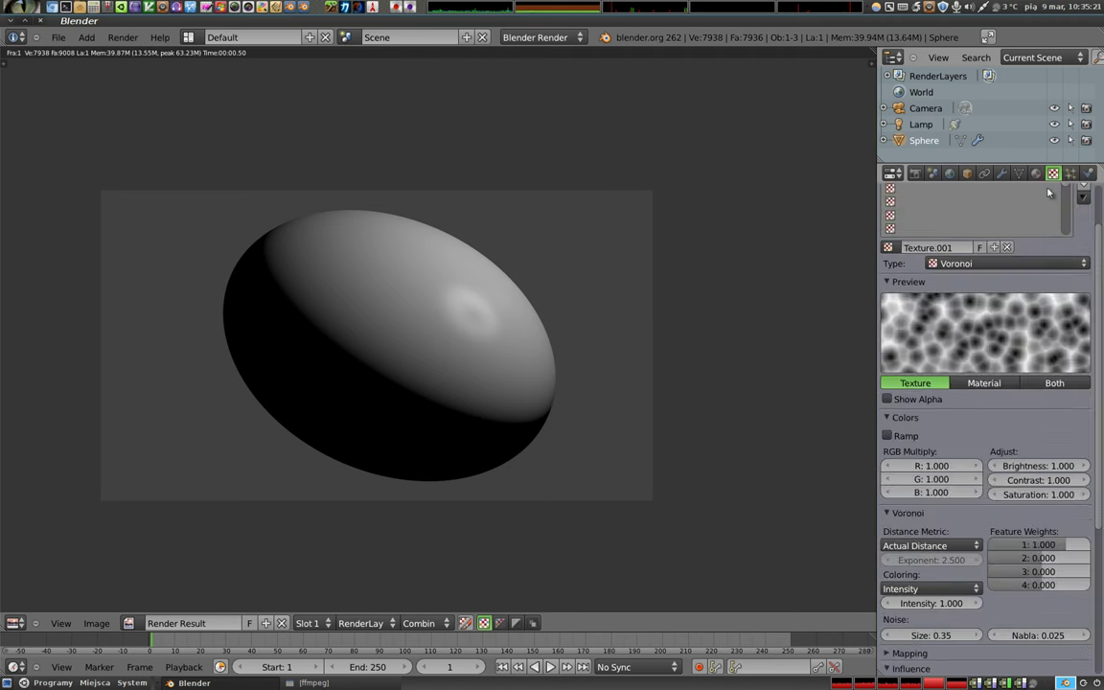
pyautogui.click(888, 635)
pyautogui.press('F12')
pyautogui.click(888, 634)
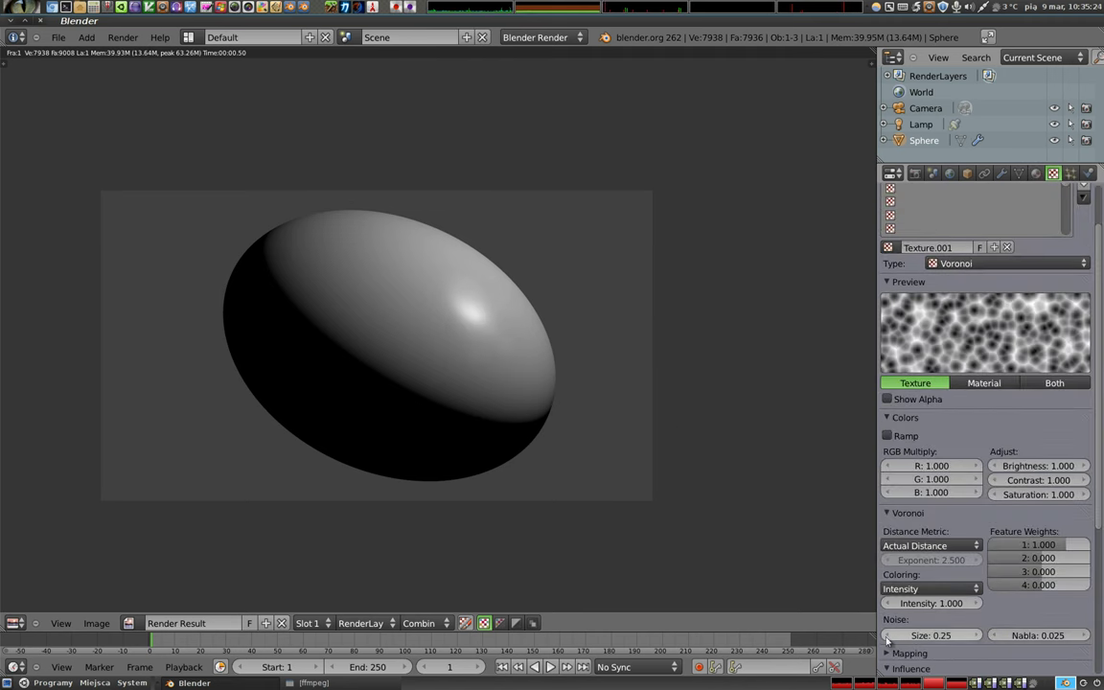
pyautogui.press('F12')
pyautogui.click(889, 635)
pyautogui.press('F12')
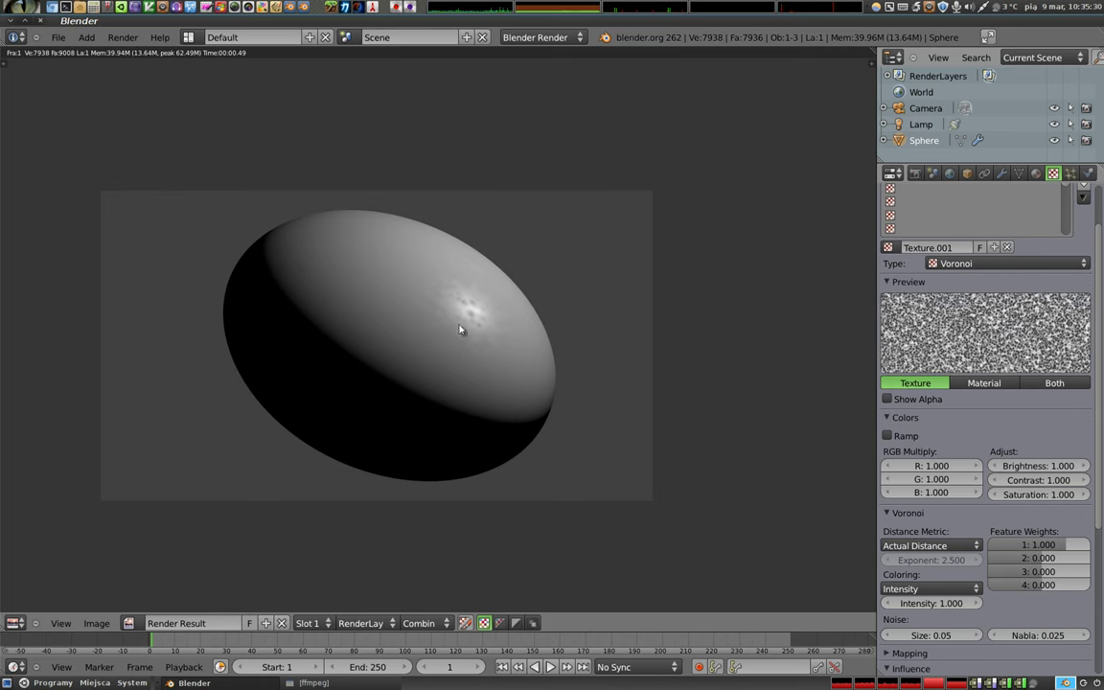
pyautogui.scroll(3, 472, 343)
pyautogui.scroll(1, 488, 340)
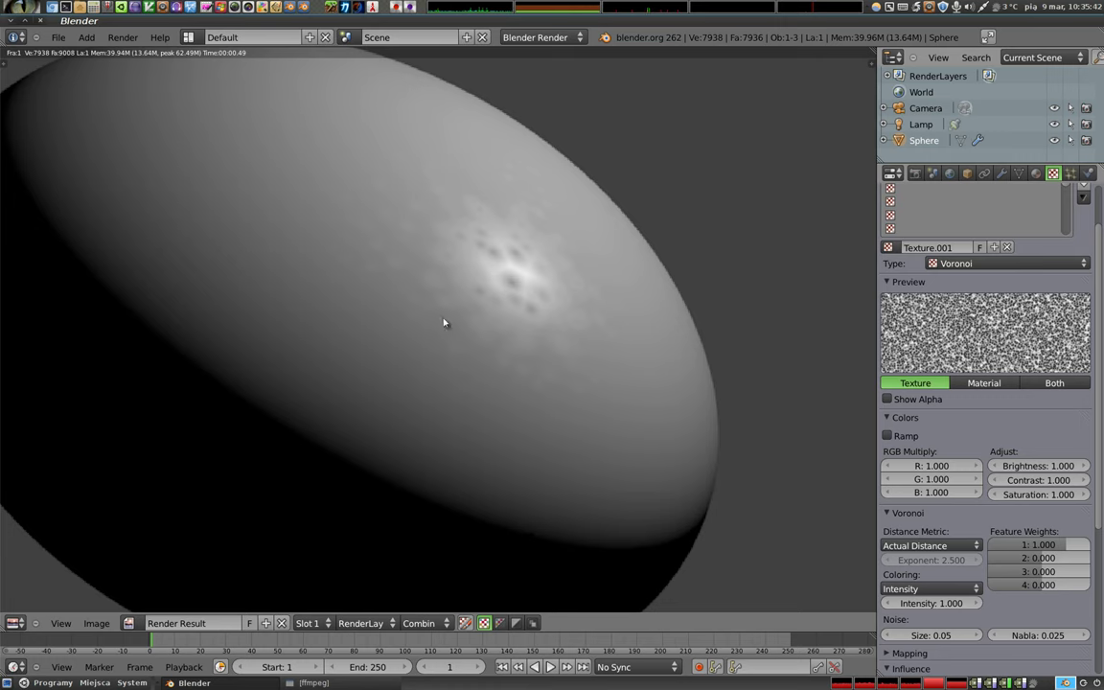
pyautogui.scroll(-6, 444, 299)
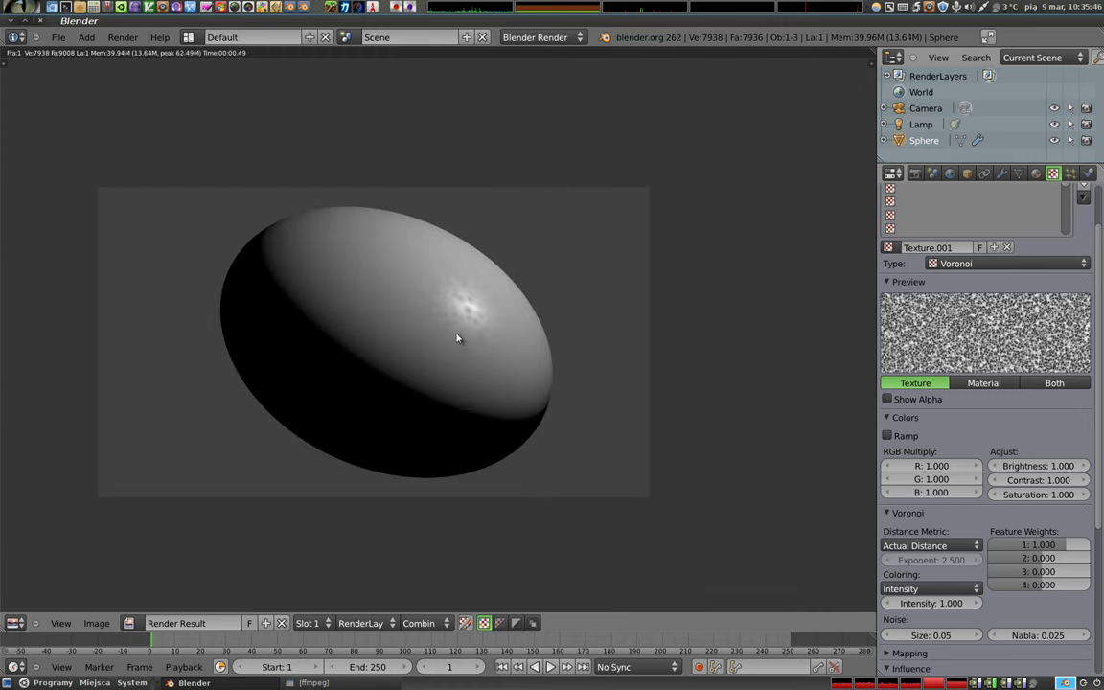
pyautogui.press('Escape')
# Pull the egg's top pole vertex down with wide proportional falloff into a dent, then render.
pyautogui.moveTo(453, 405)
pyautogui.mouseDown(button='middle')
pyautogui.moveTo(510, 388)
pyautogui.moveTo(603, 311)
pyautogui.moveTo(601, 405)
pyautogui.moveTo(562, 399)
pyautogui.mouseUp(button='middle')
pyautogui.press('Tab')
pyautogui.scroll(4, 426, 255)
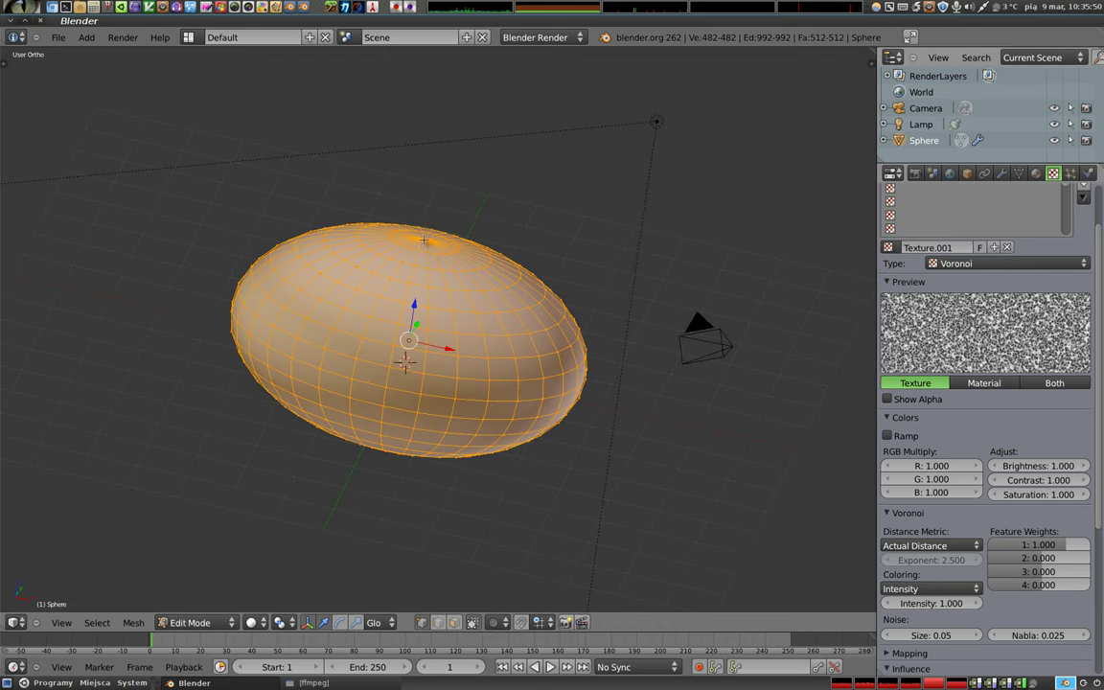
pyautogui.rightClick(423, 238)
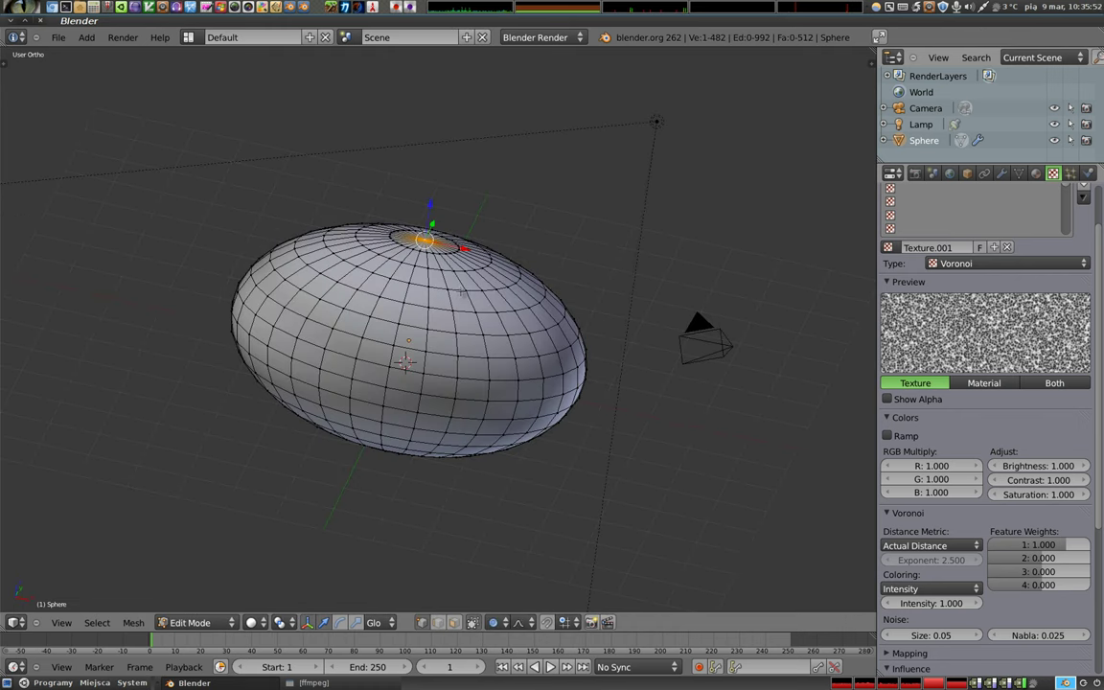
pyautogui.press('g')
pyautogui.scroll(-4, 458, 316)
pyautogui.scroll(-4, 455, 345)
pyautogui.scroll(-4, 452, 369)
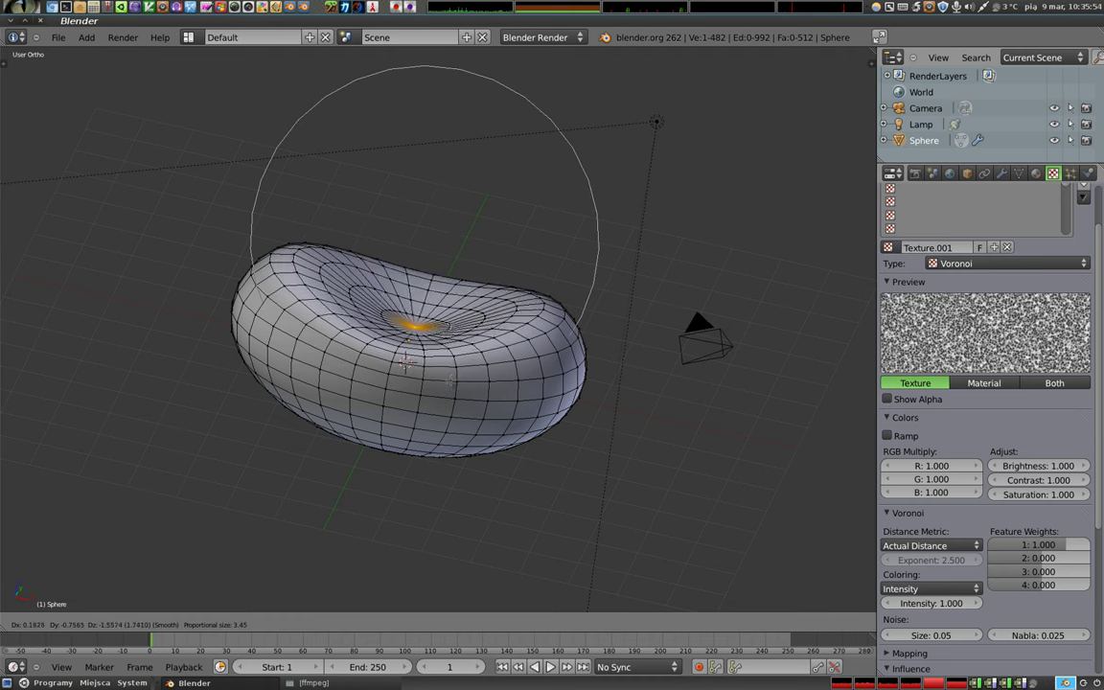
pyautogui.click(447, 395)
pyautogui.press('F12')
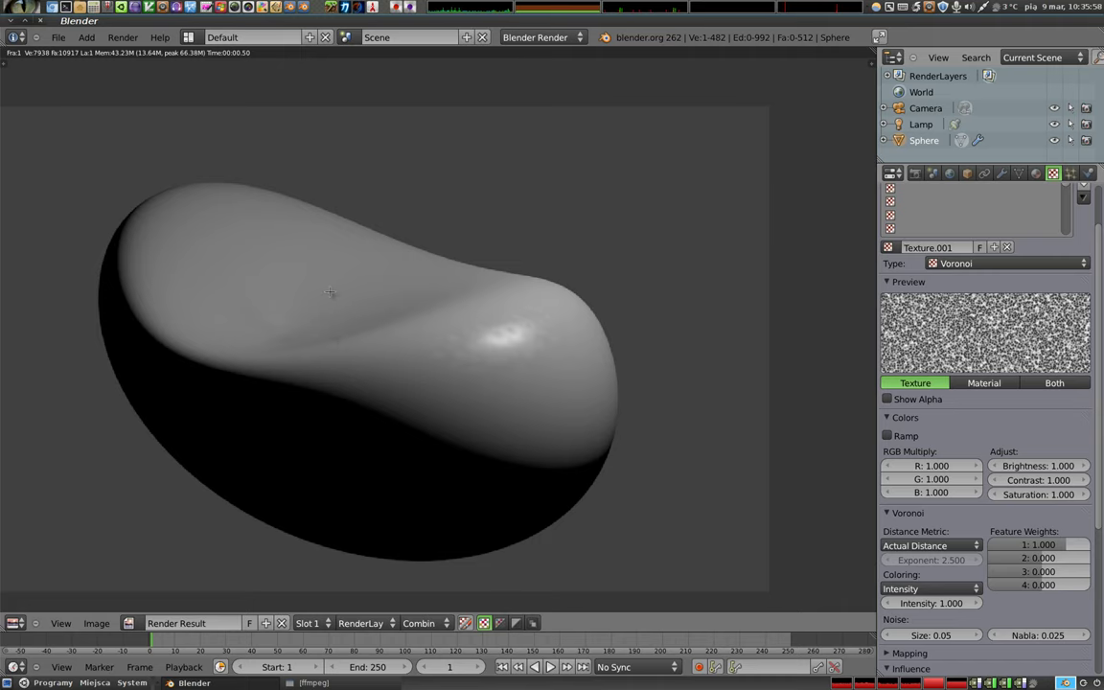
pyautogui.press('Escape')
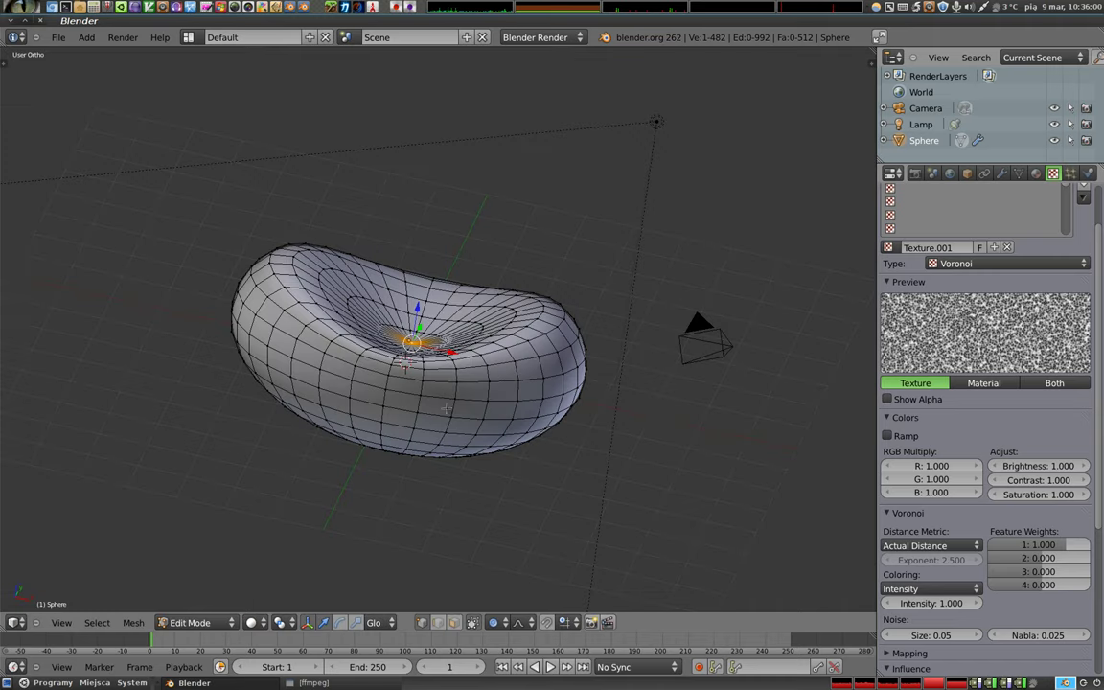
# Review the material and Voronoi settings, then return the bean to Object Mode.
pyautogui.click(1036, 173)
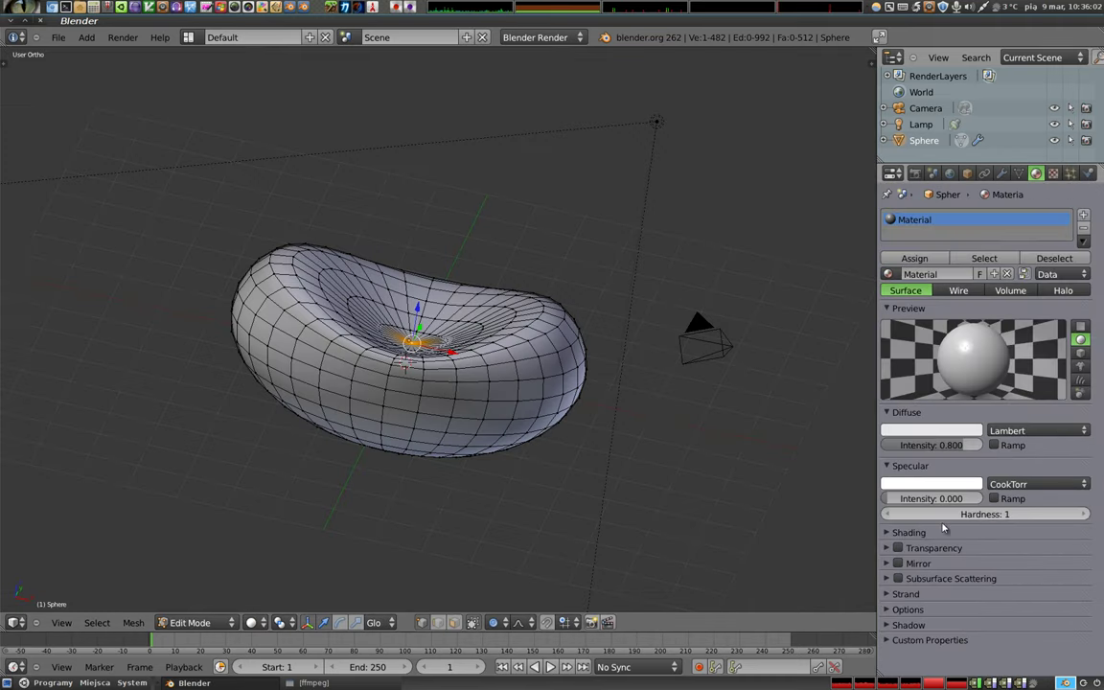
pyautogui.click(1054, 174)
pyautogui.rightClick(542, 377)
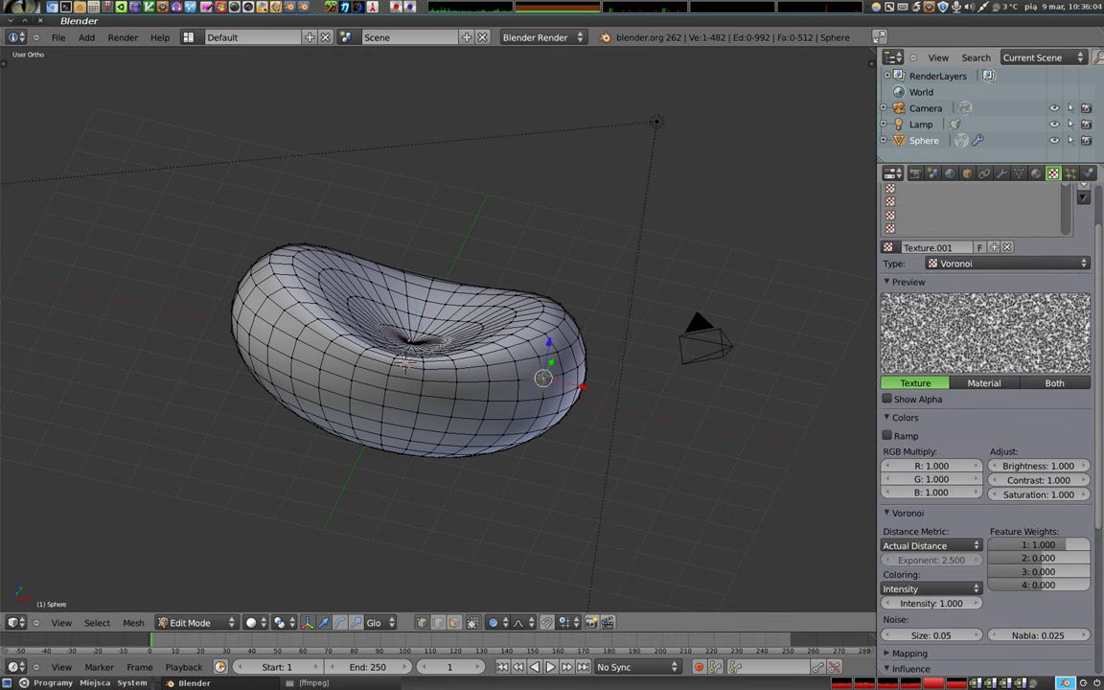
pyautogui.press('Tab')
pyautogui.scroll(-5, 951, 545)
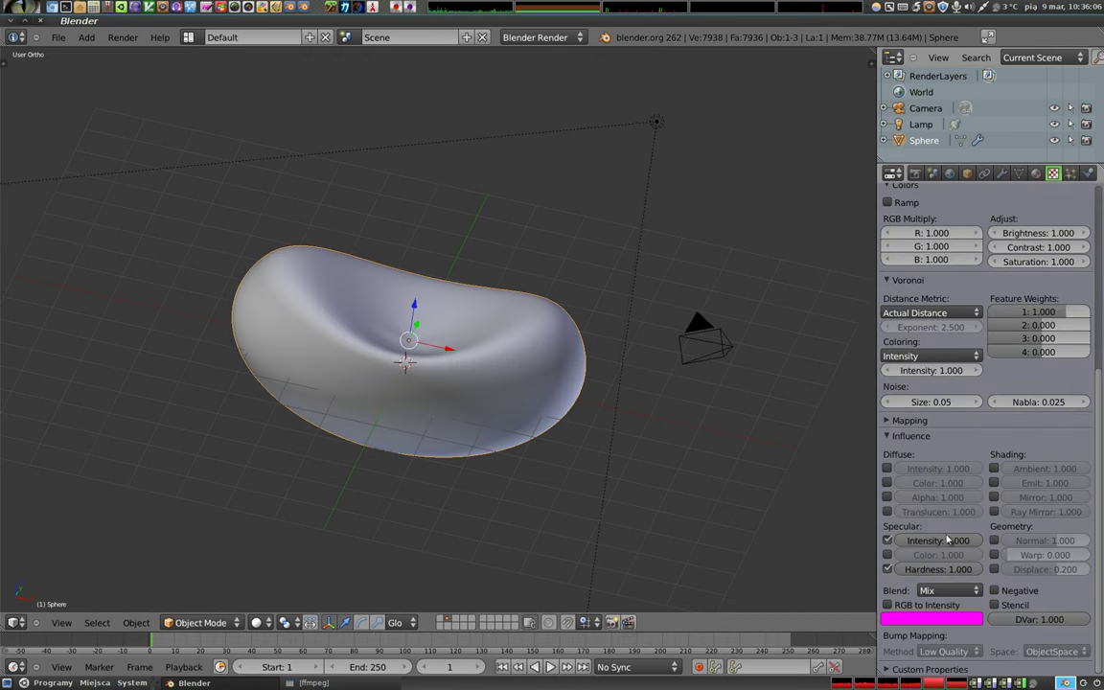